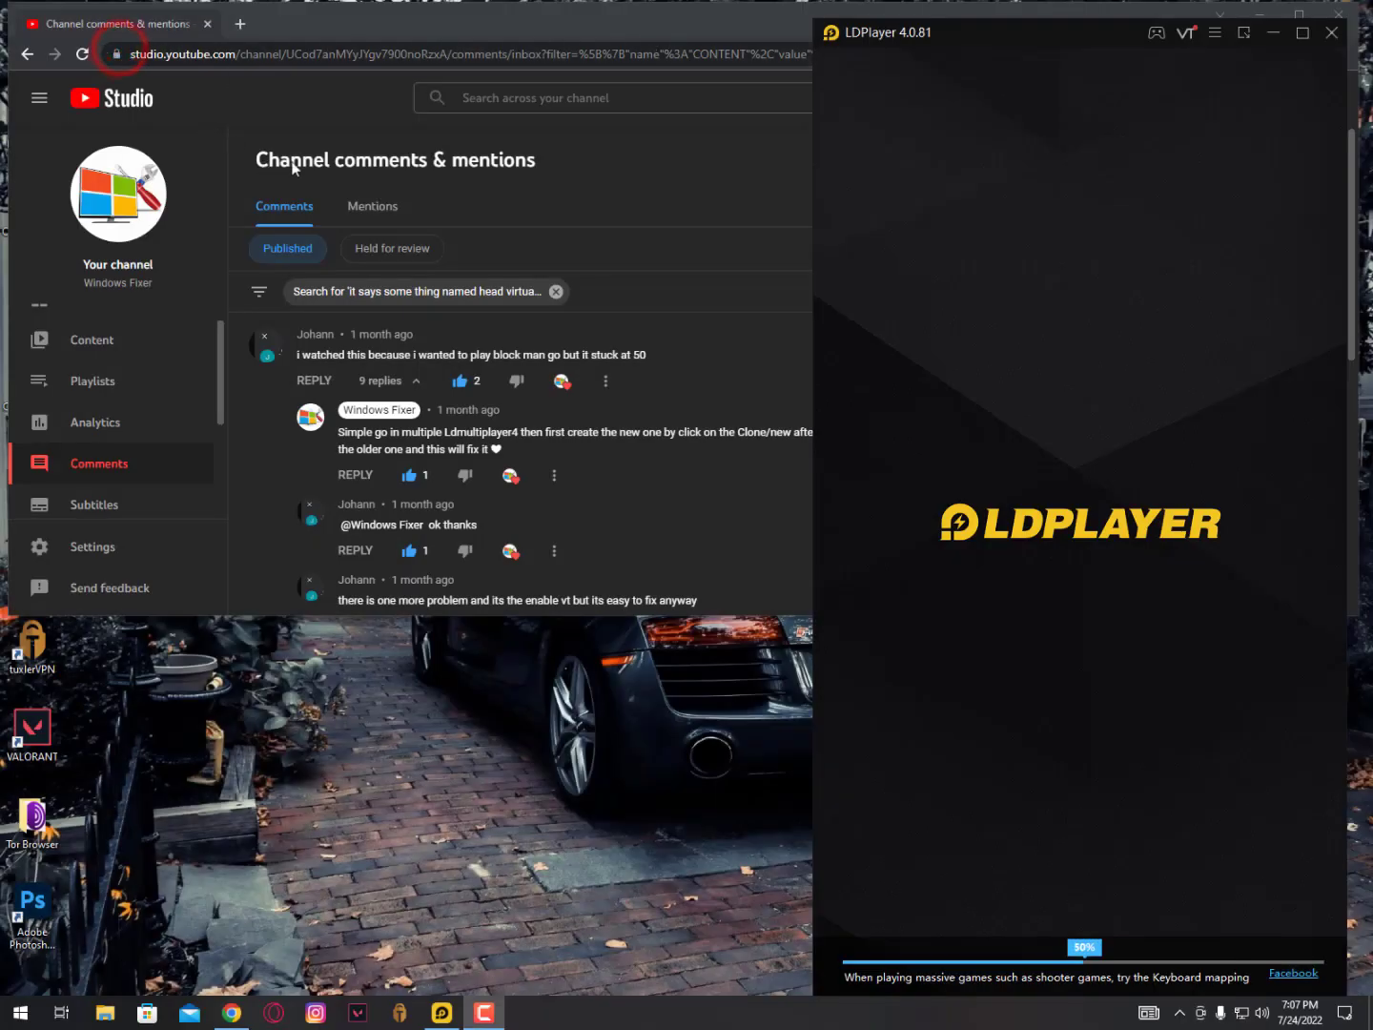
- Scroll through the LDPlayer 50% comments in YouTube Studio and highlight the OpenGL-upgrade advice
click(397, 171)
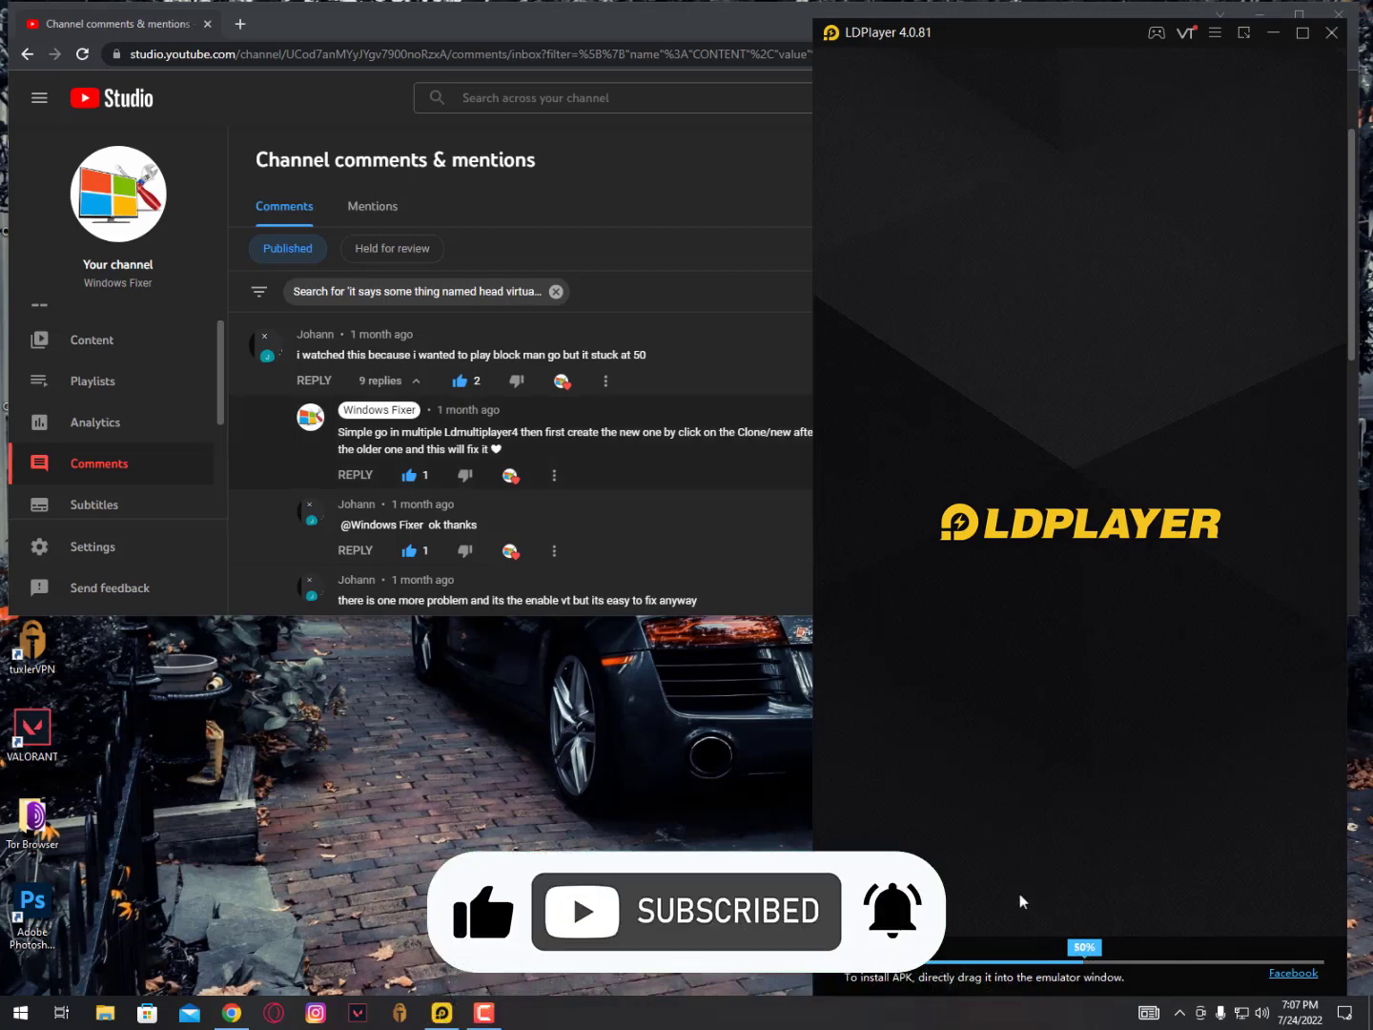
click(405, 354)
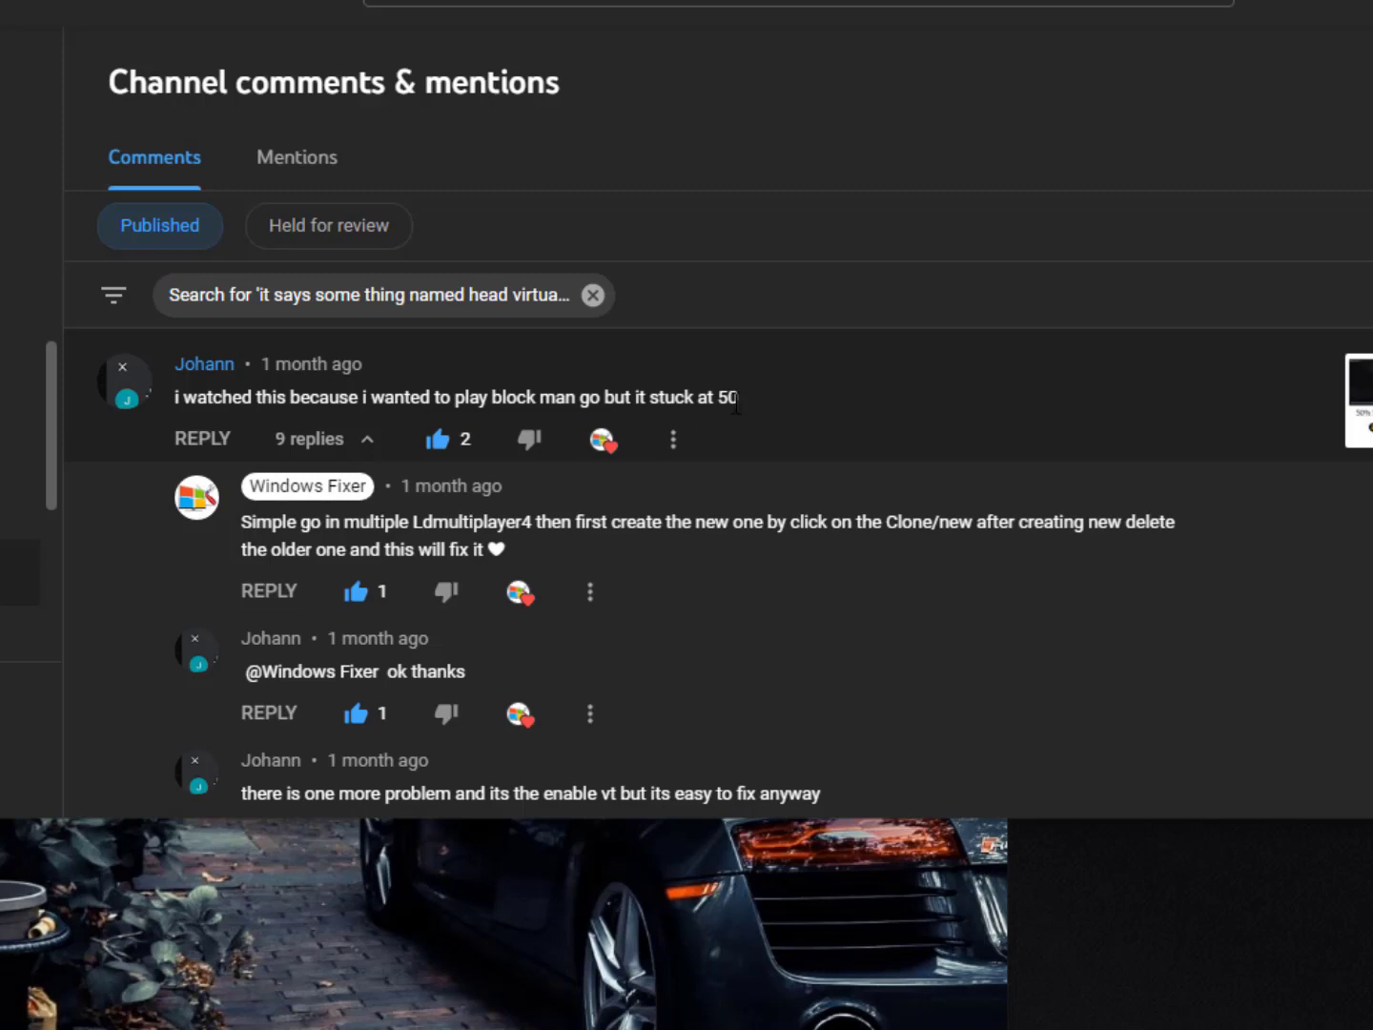
drag(735, 398, 374, 295)
scroll(610, 567, down, 5)
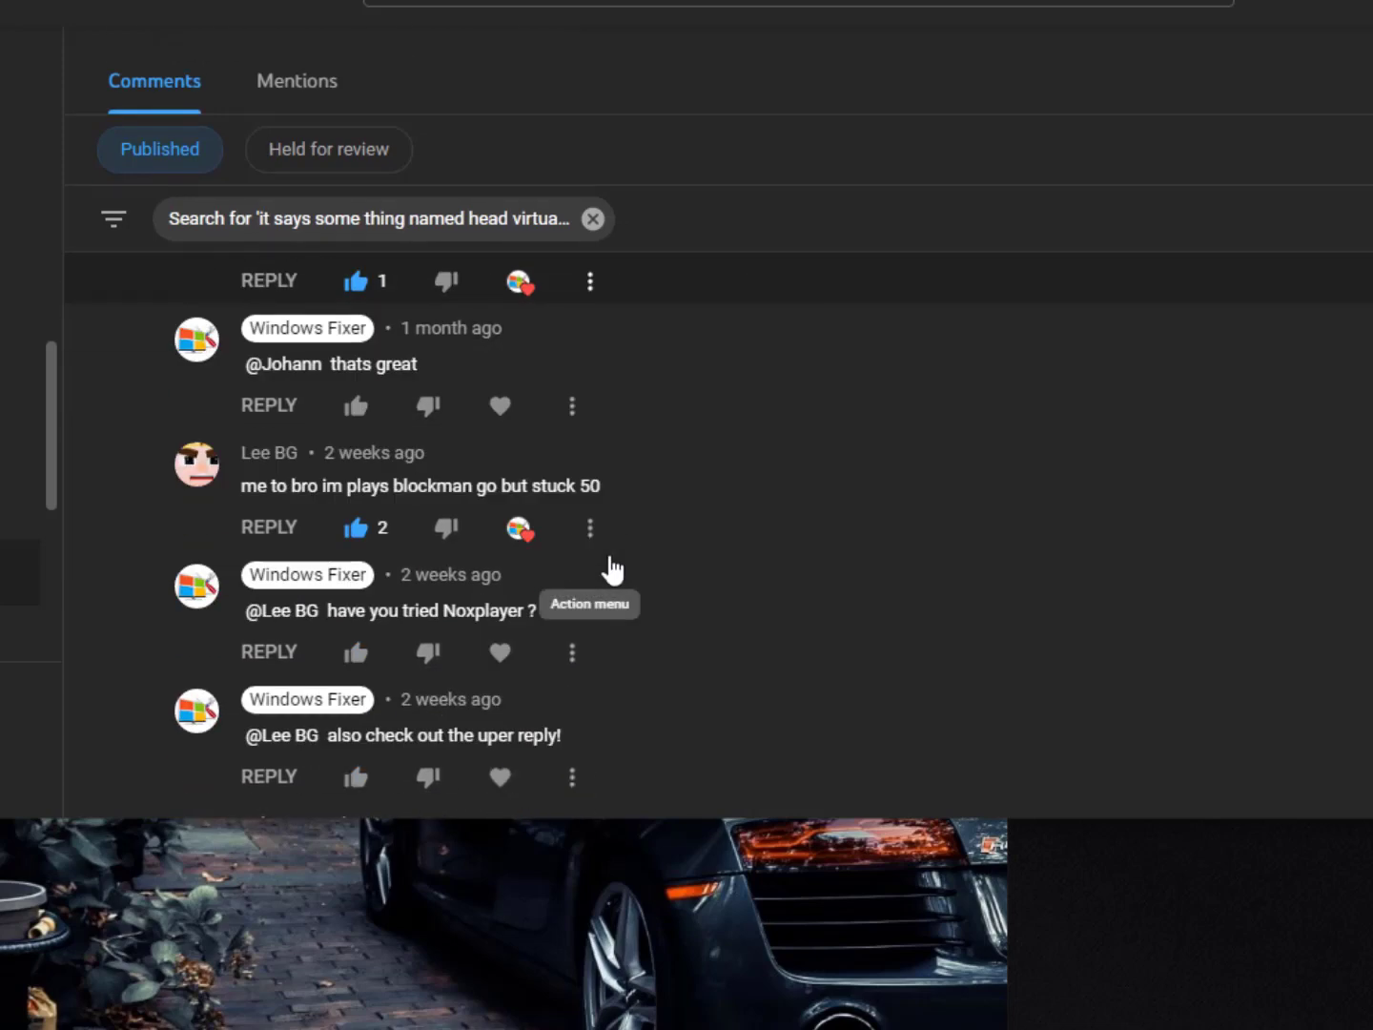
scroll(613, 569, down, 3)
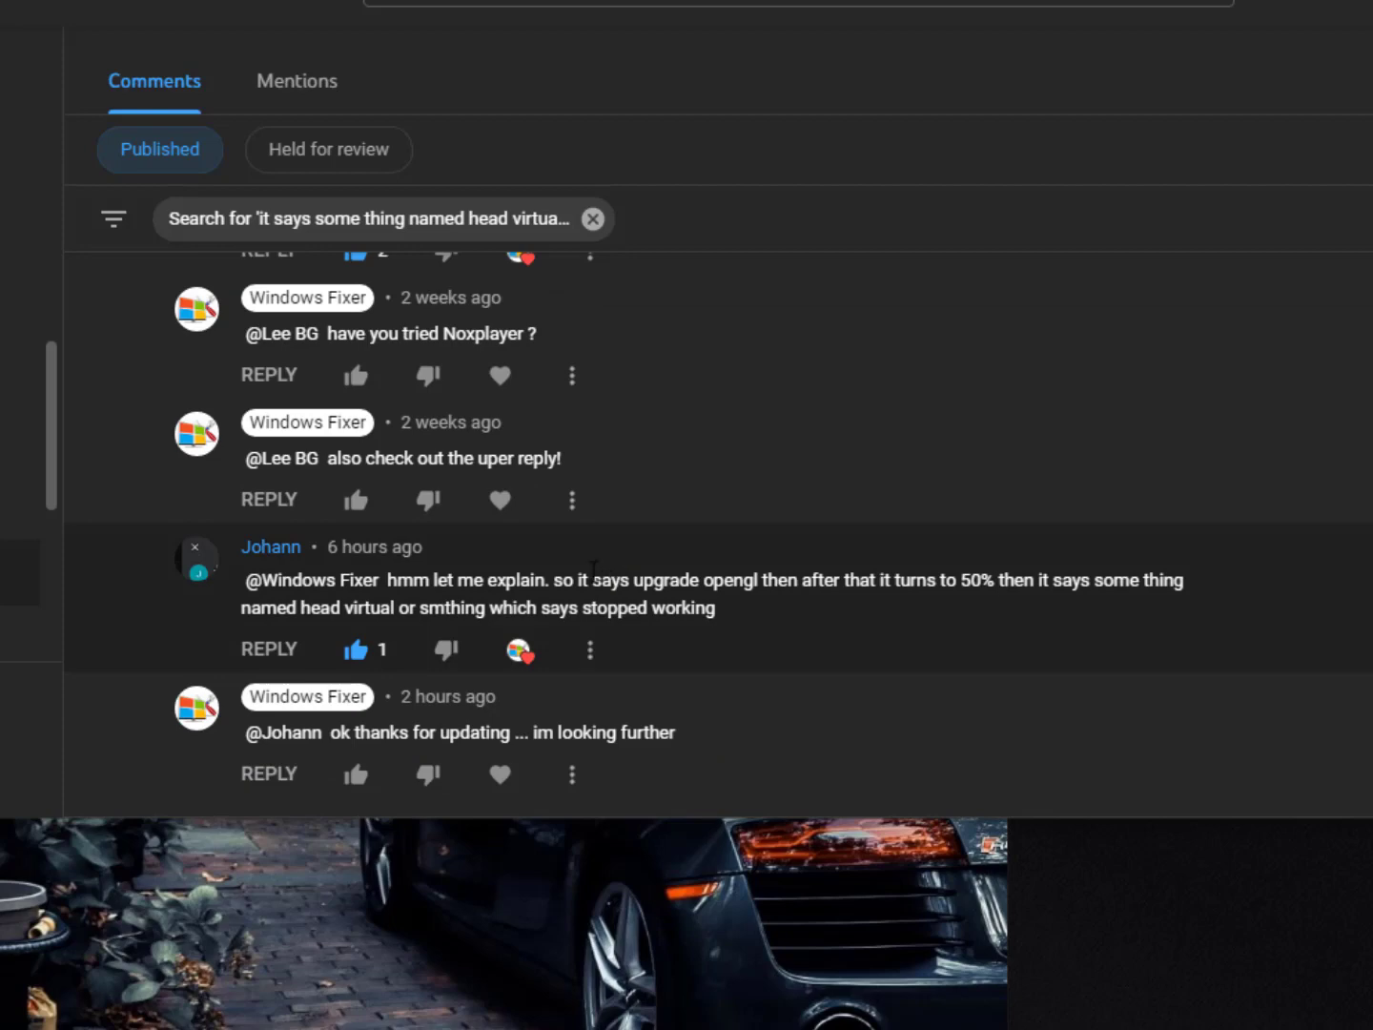
drag(585, 580, 873, 582)
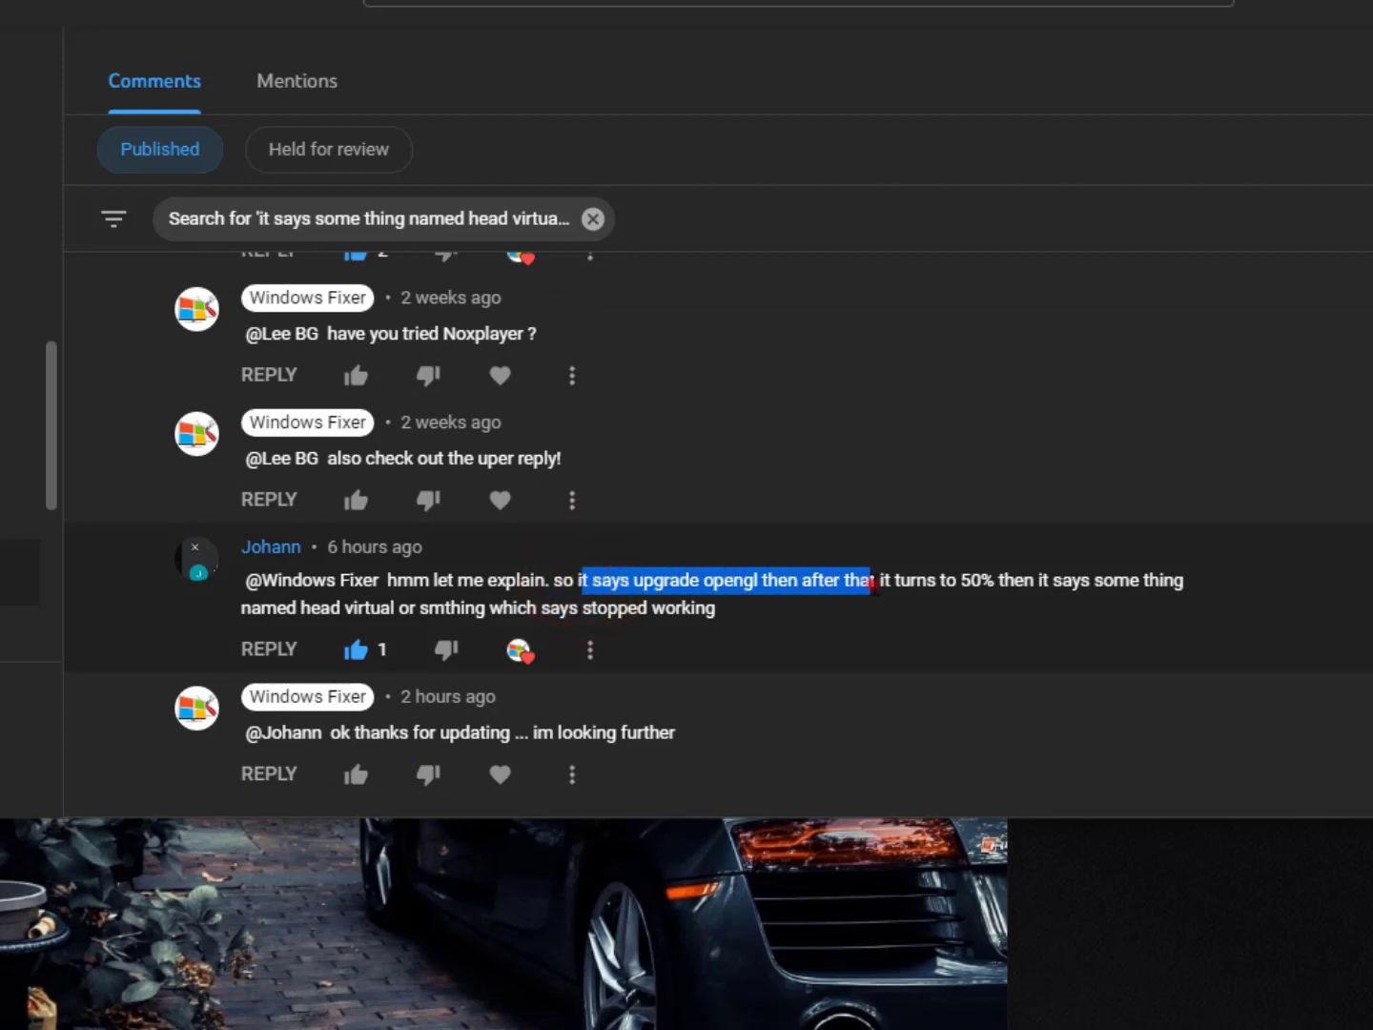
click(871, 584)
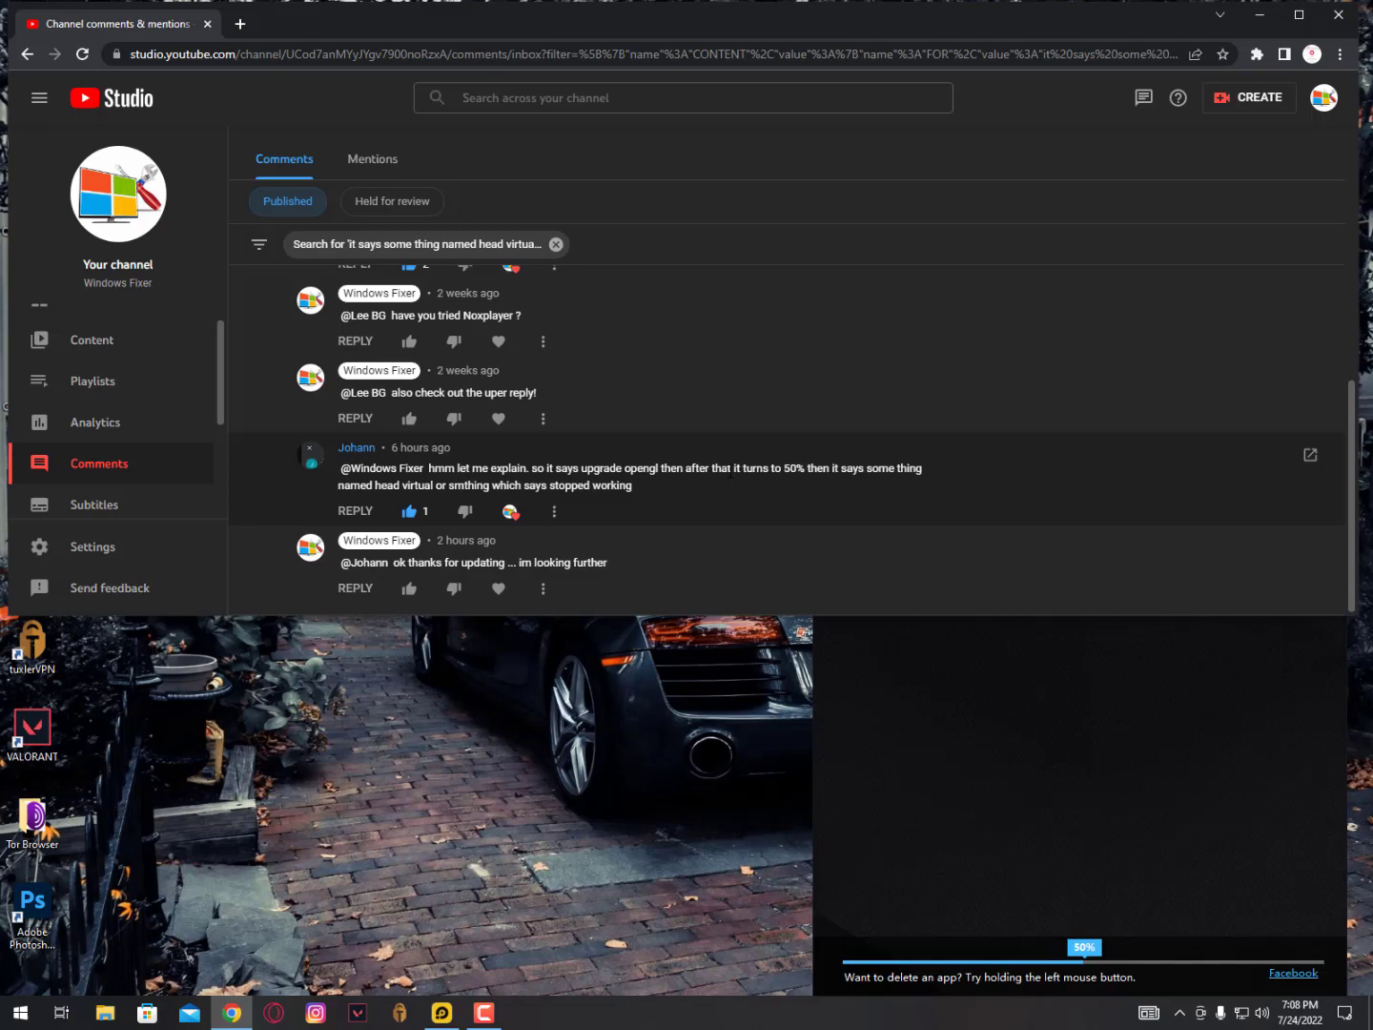
- Minimise Chrome and open Device Manager through This PC's Properties page
click(1258, 13)
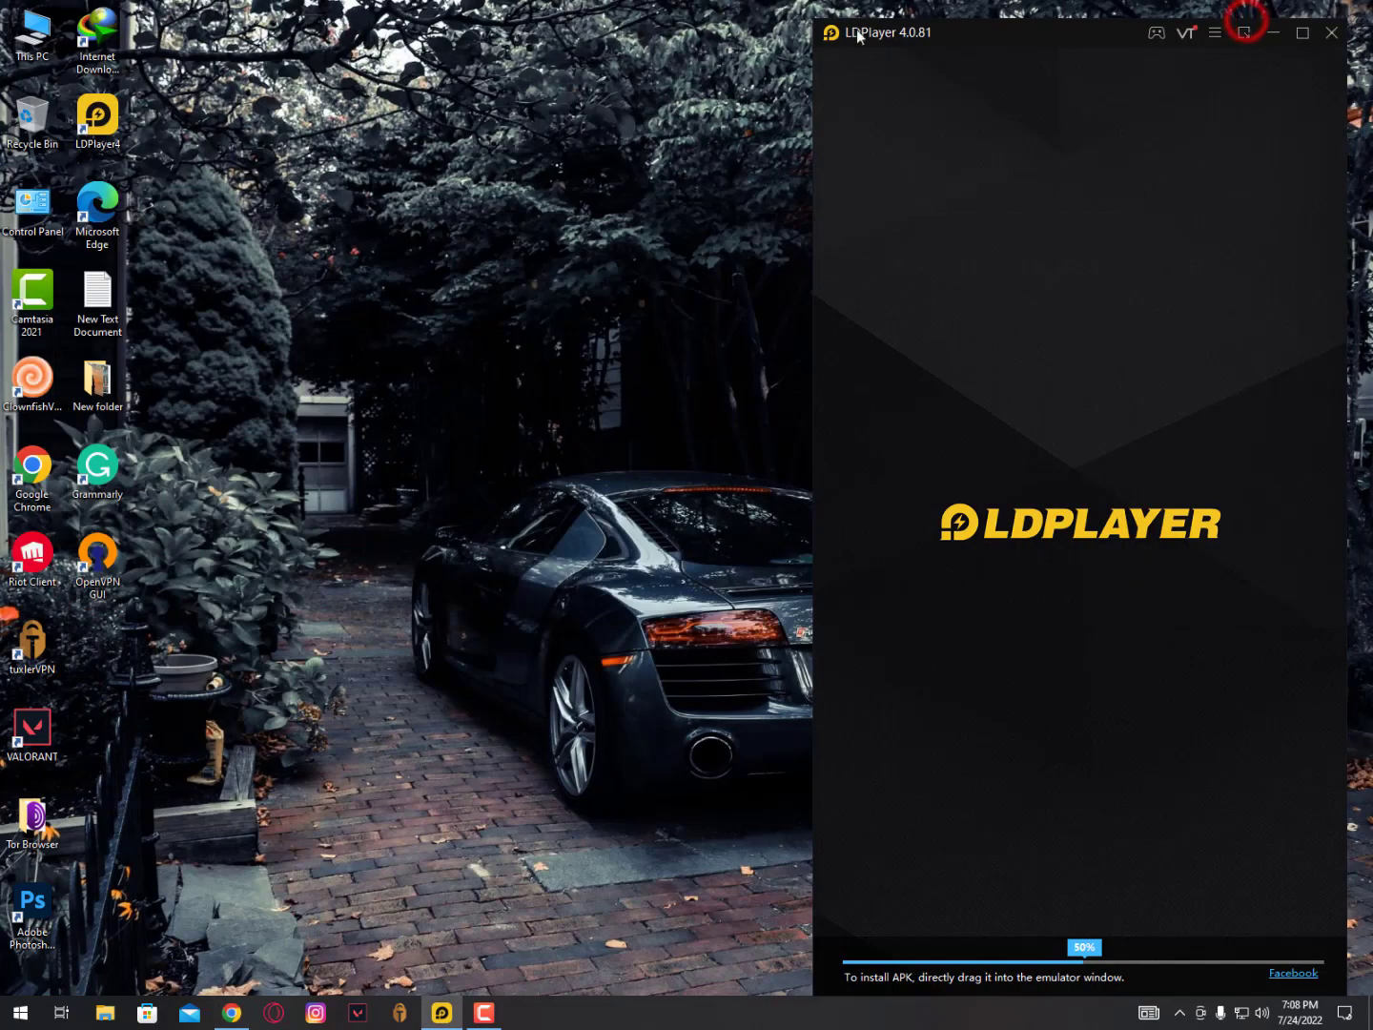
right_click(23, 36)
click(261, 432)
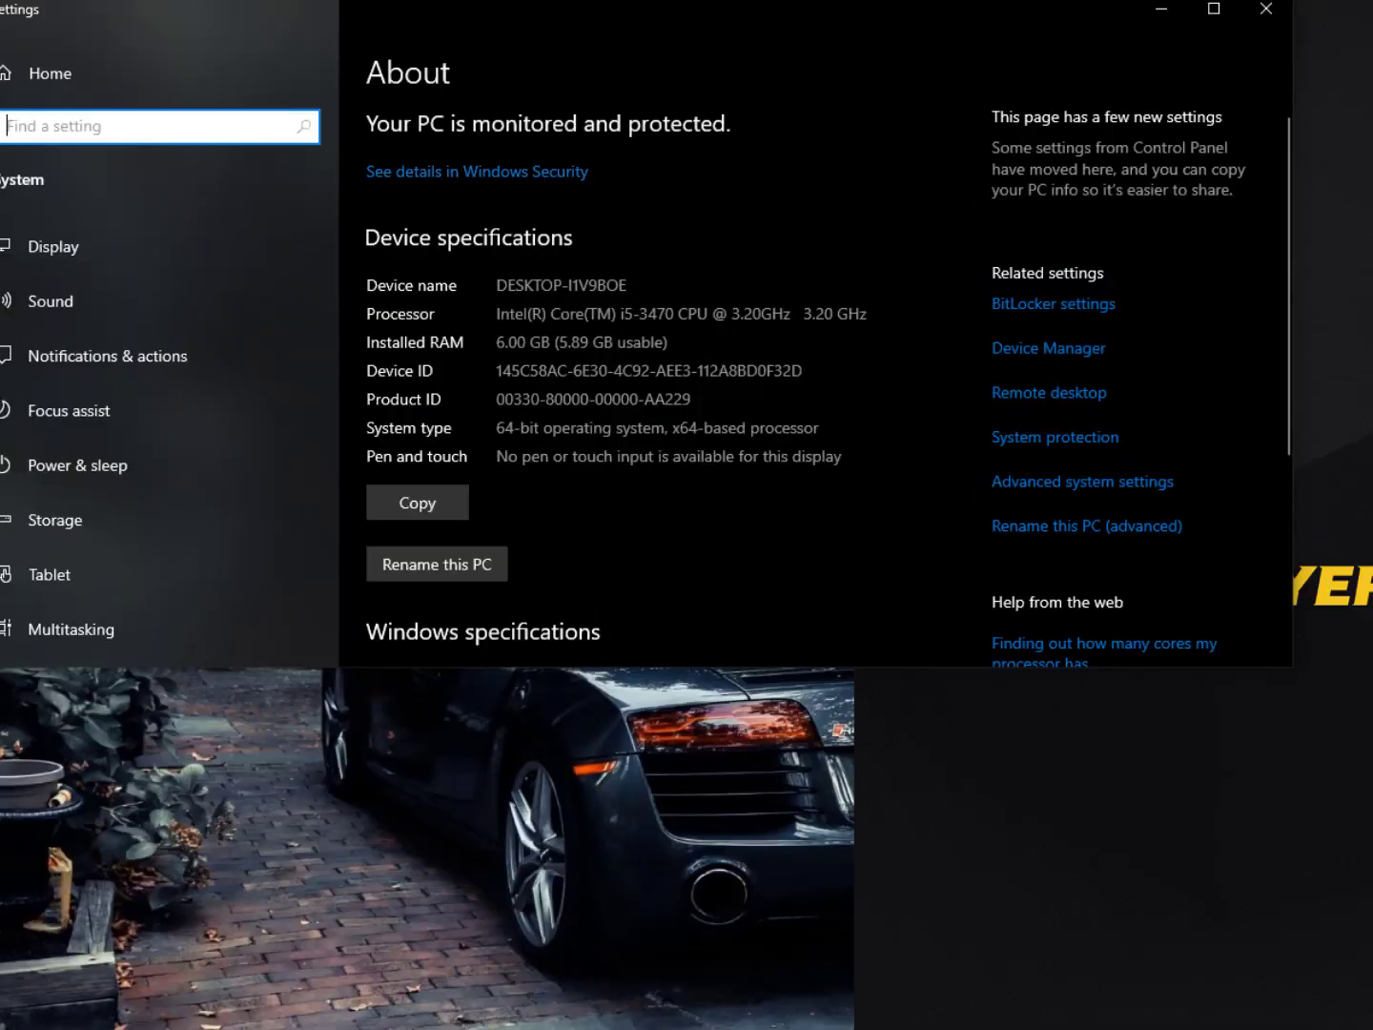
click(1038, 356)
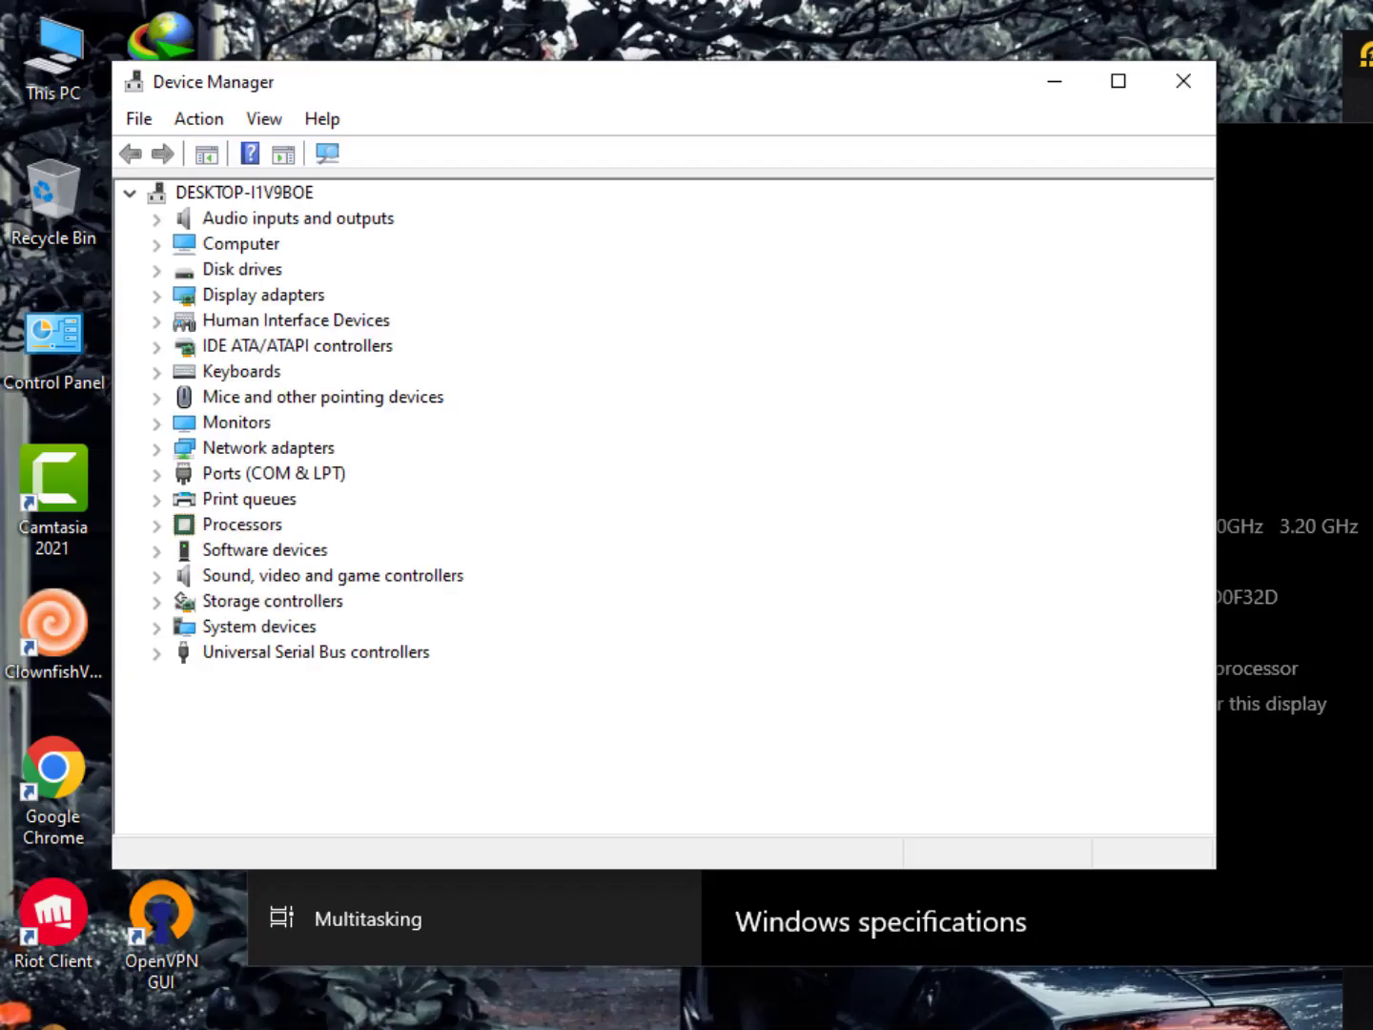
- Expand Display adapters and select Intel(R) HD Graphics and NVIDIA GeForce GT 610
click(157, 296)
click(334, 320)
click(348, 344)
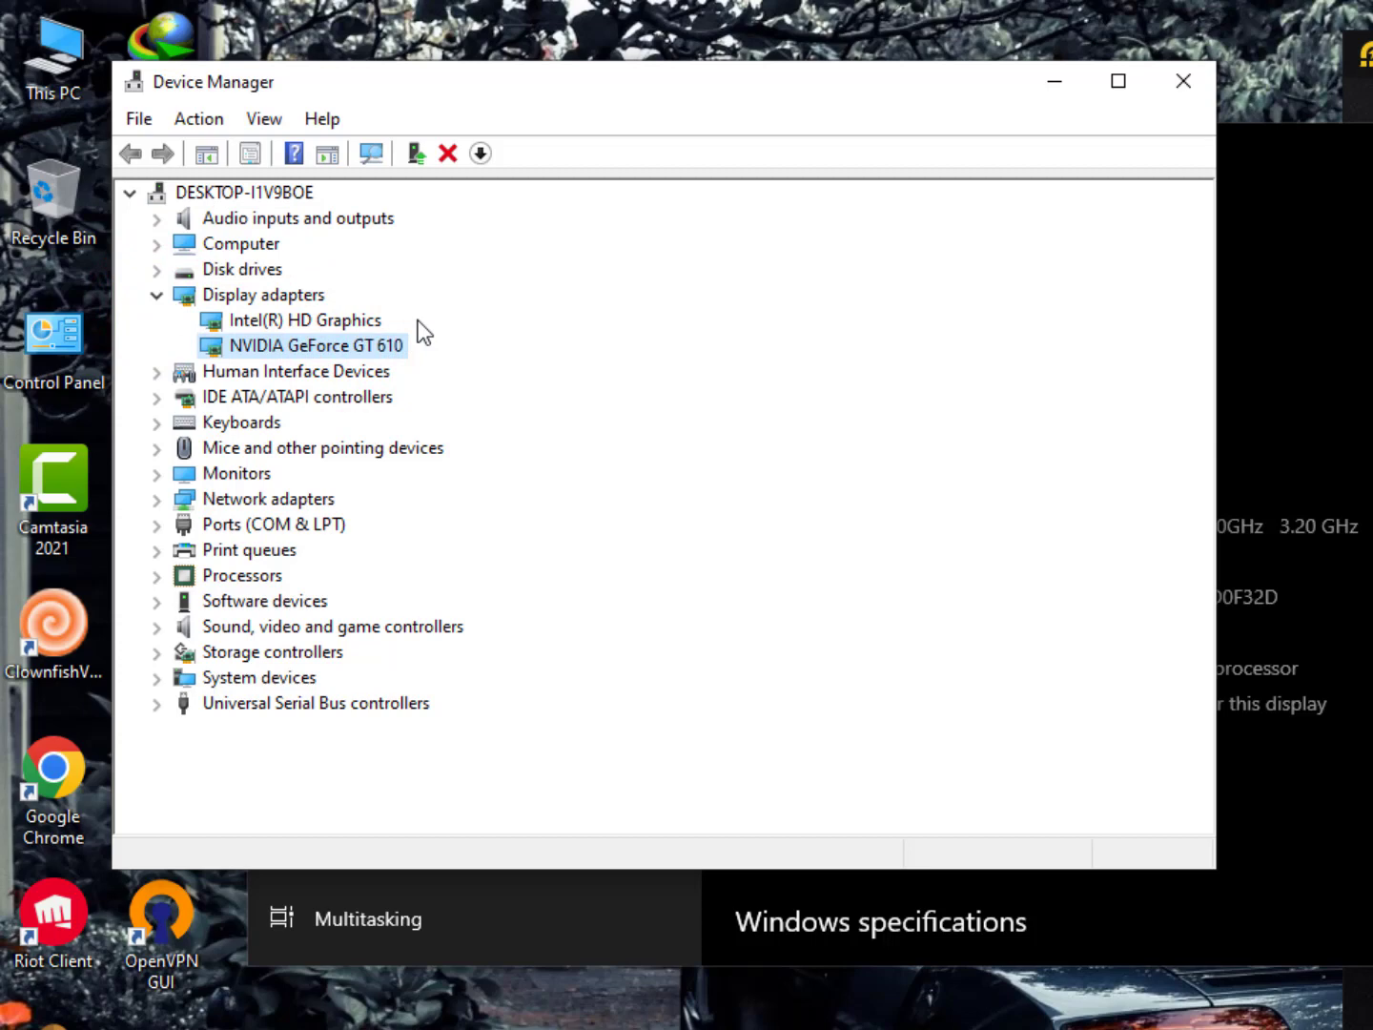
click(345, 319)
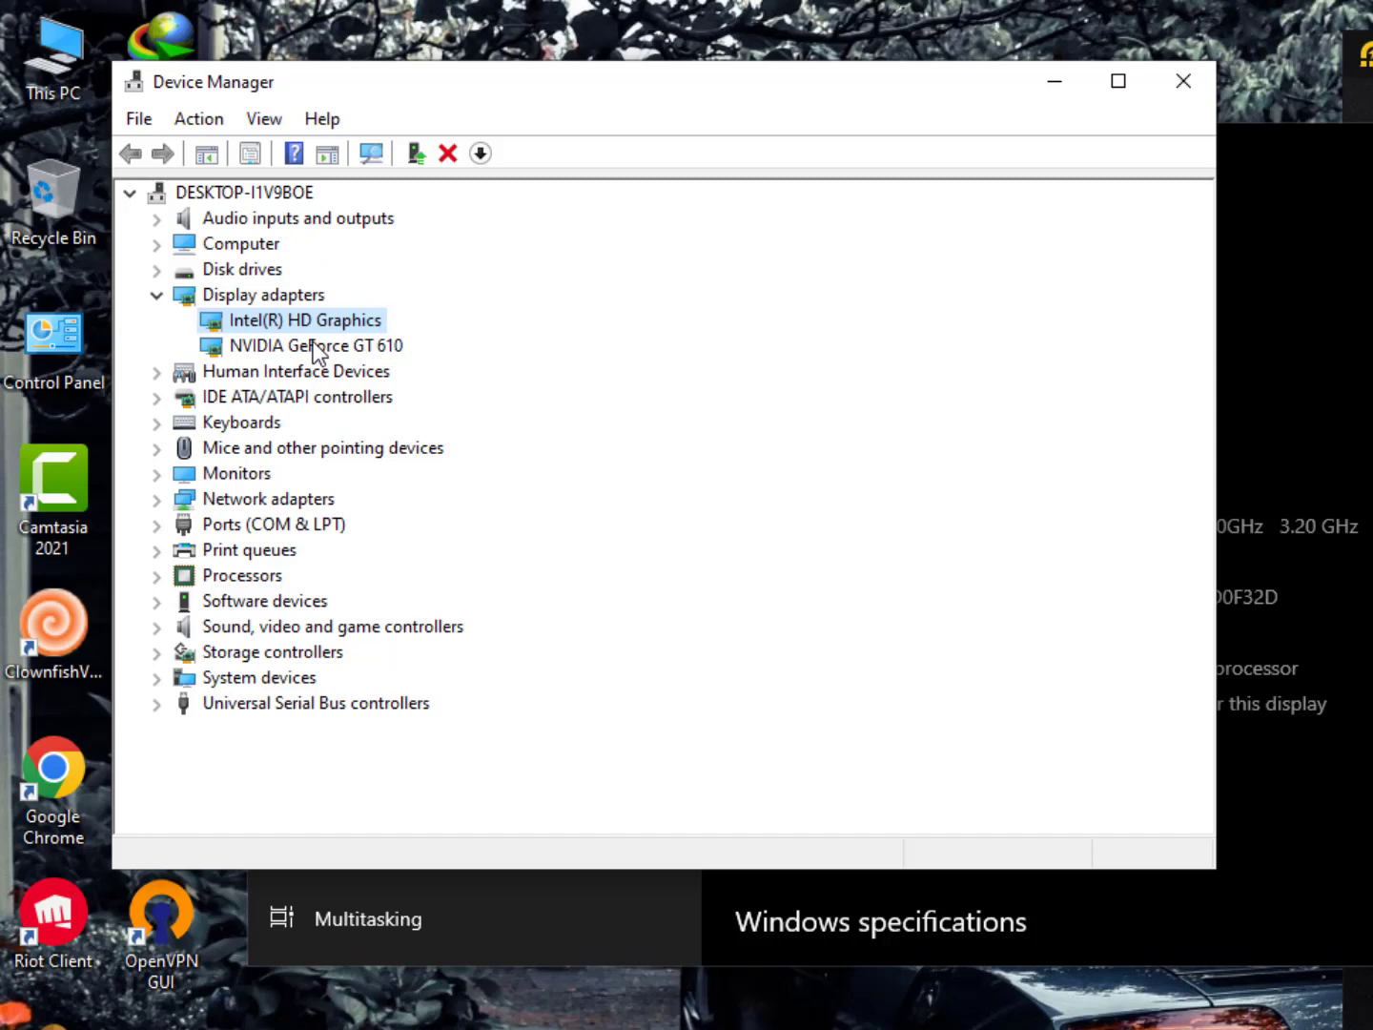
click(315, 346)
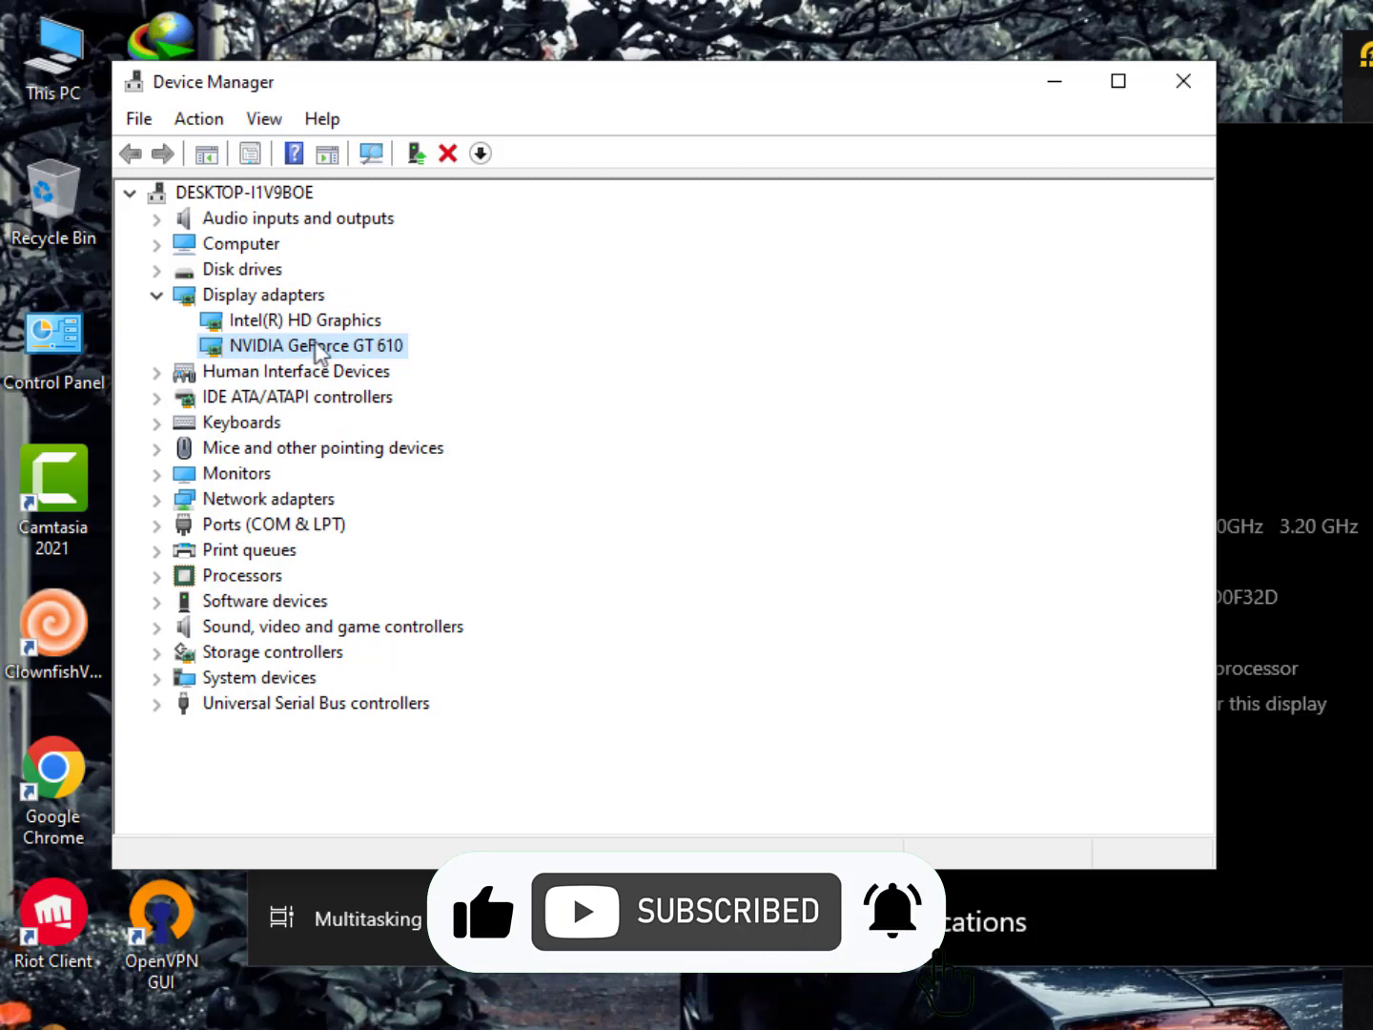
- Open the NVIDIA GeForce GT 610 driver update wizard, cancel it, and close Device Manager
right_click(376, 347)
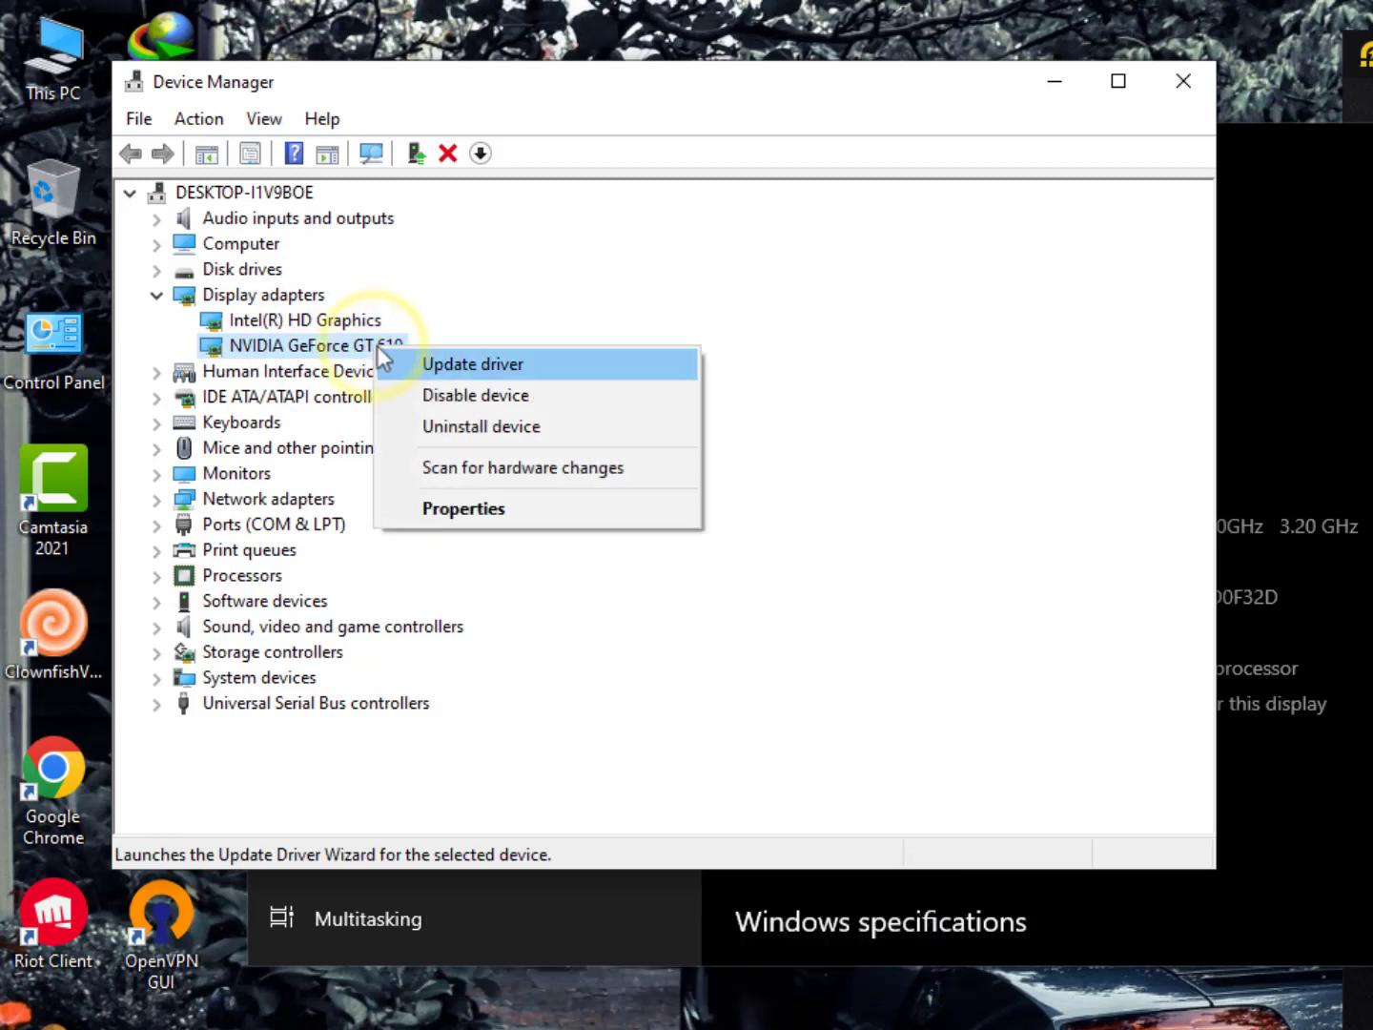
click(546, 368)
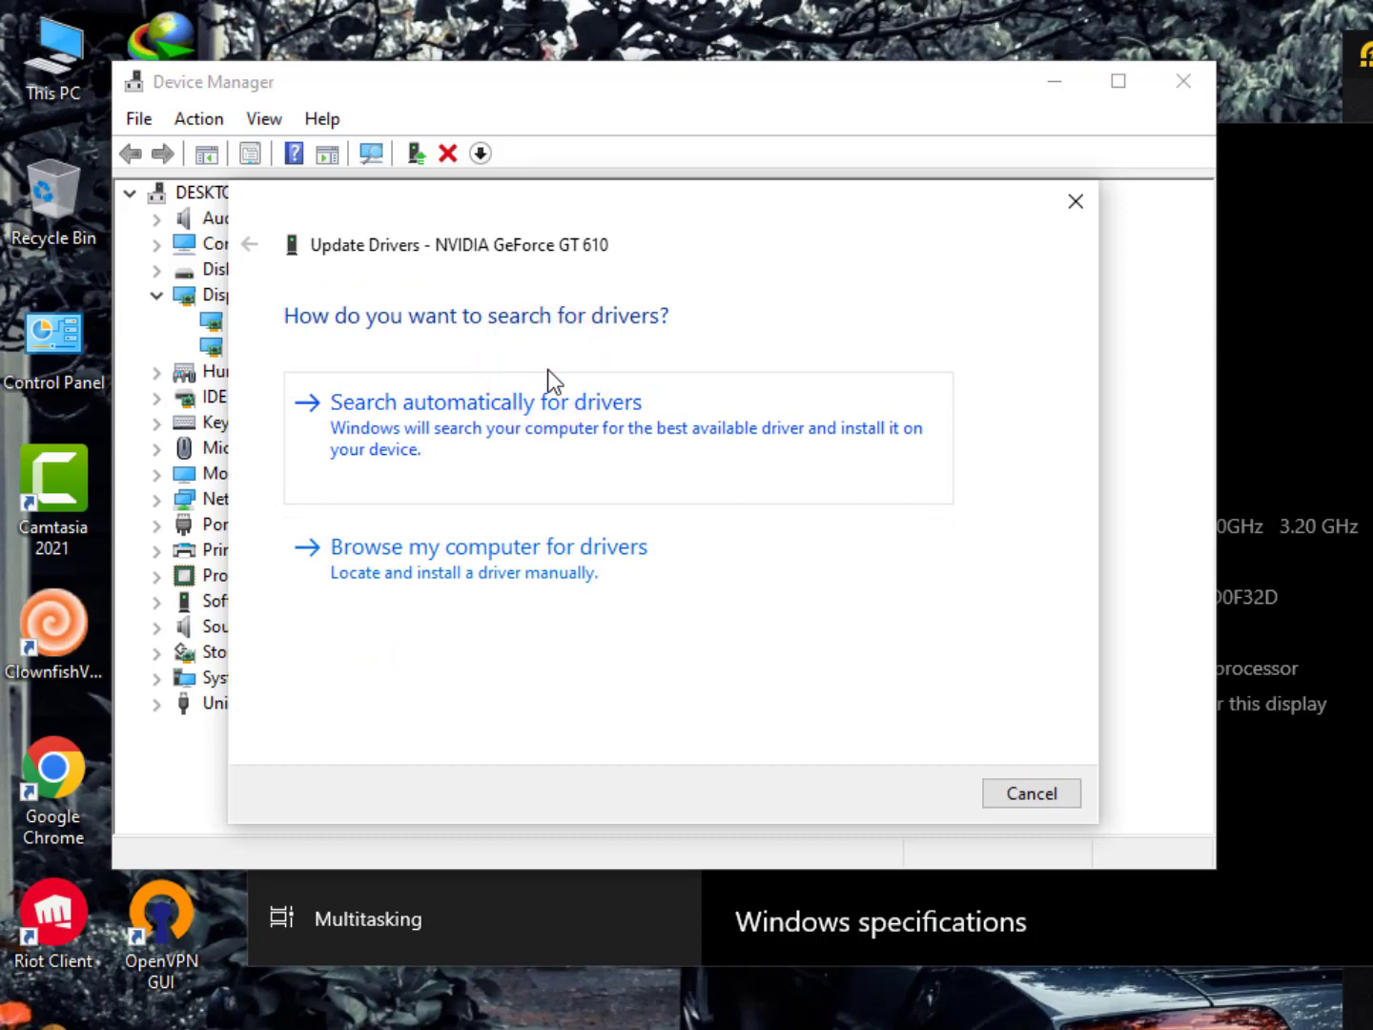
click(1056, 793)
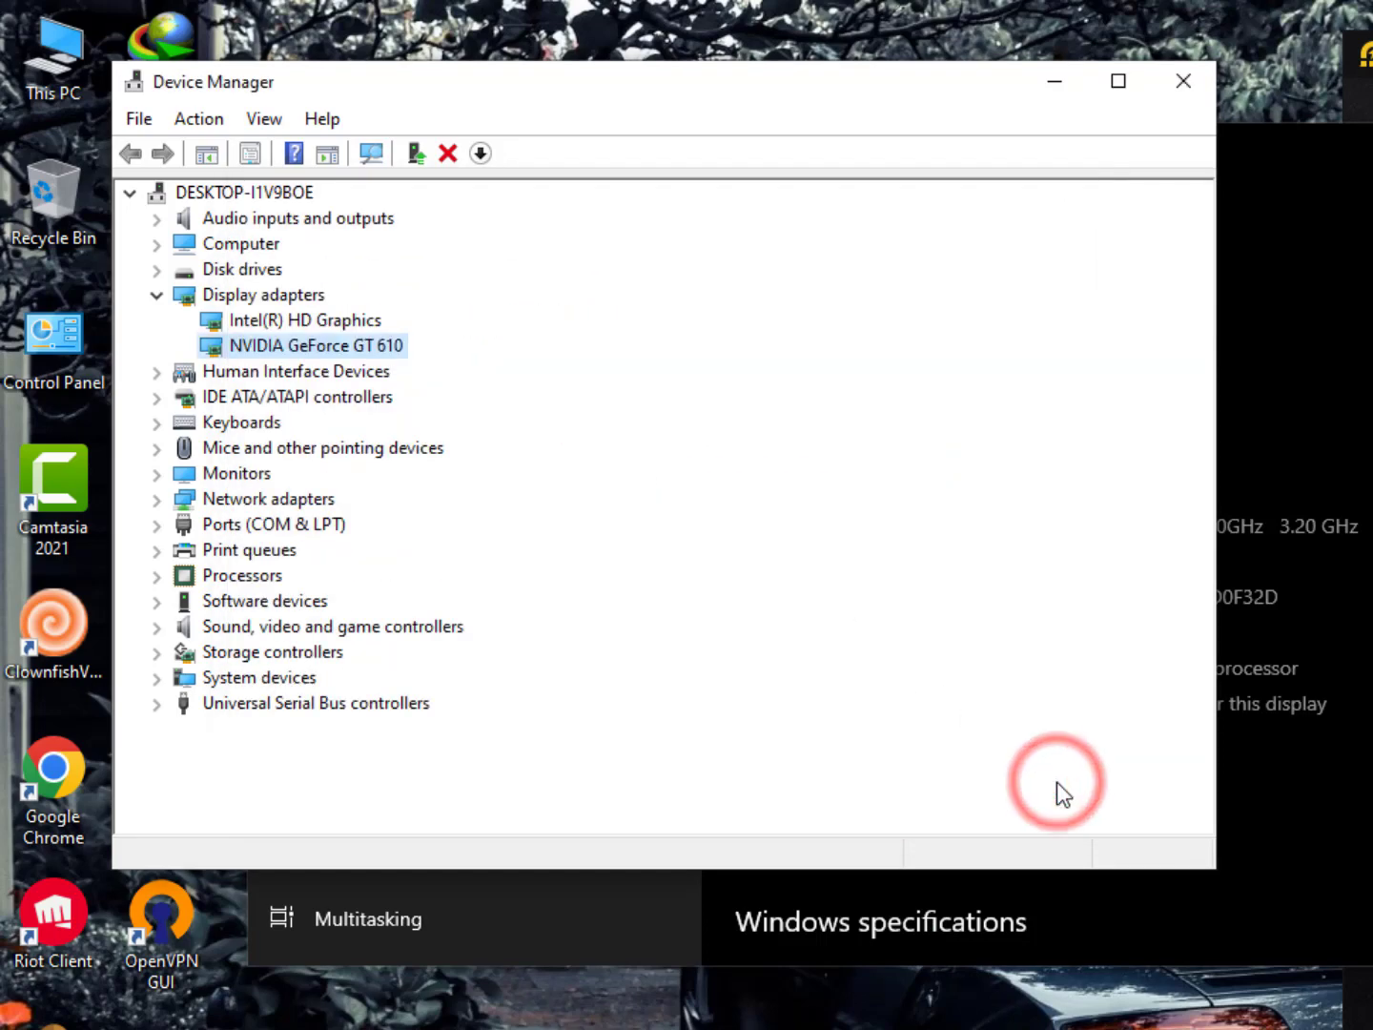
click(342, 321)
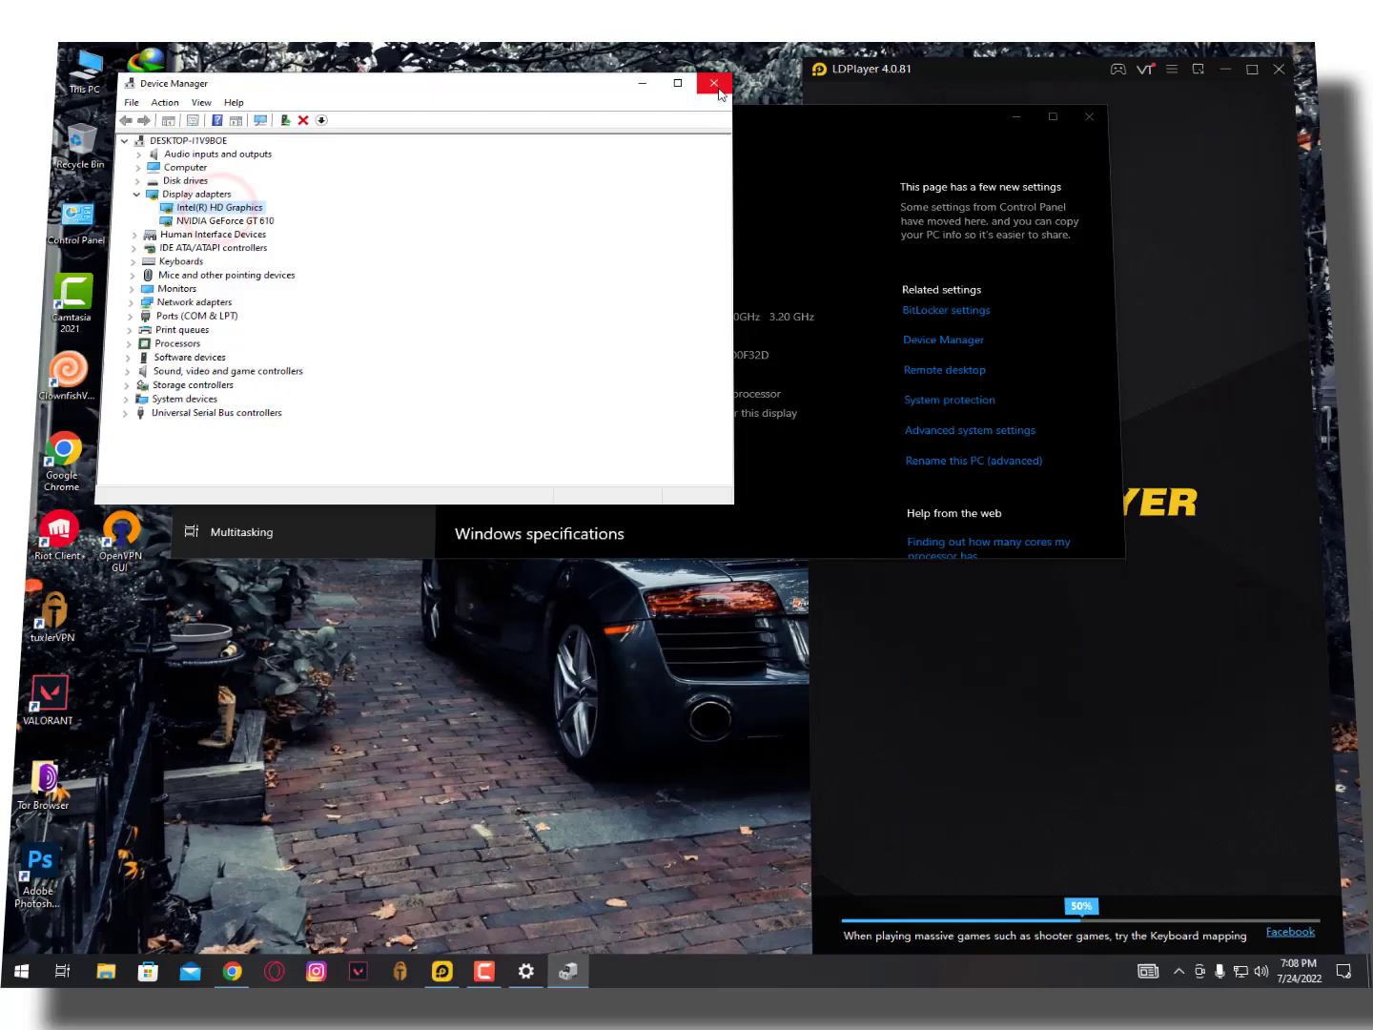
click(1183, 81)
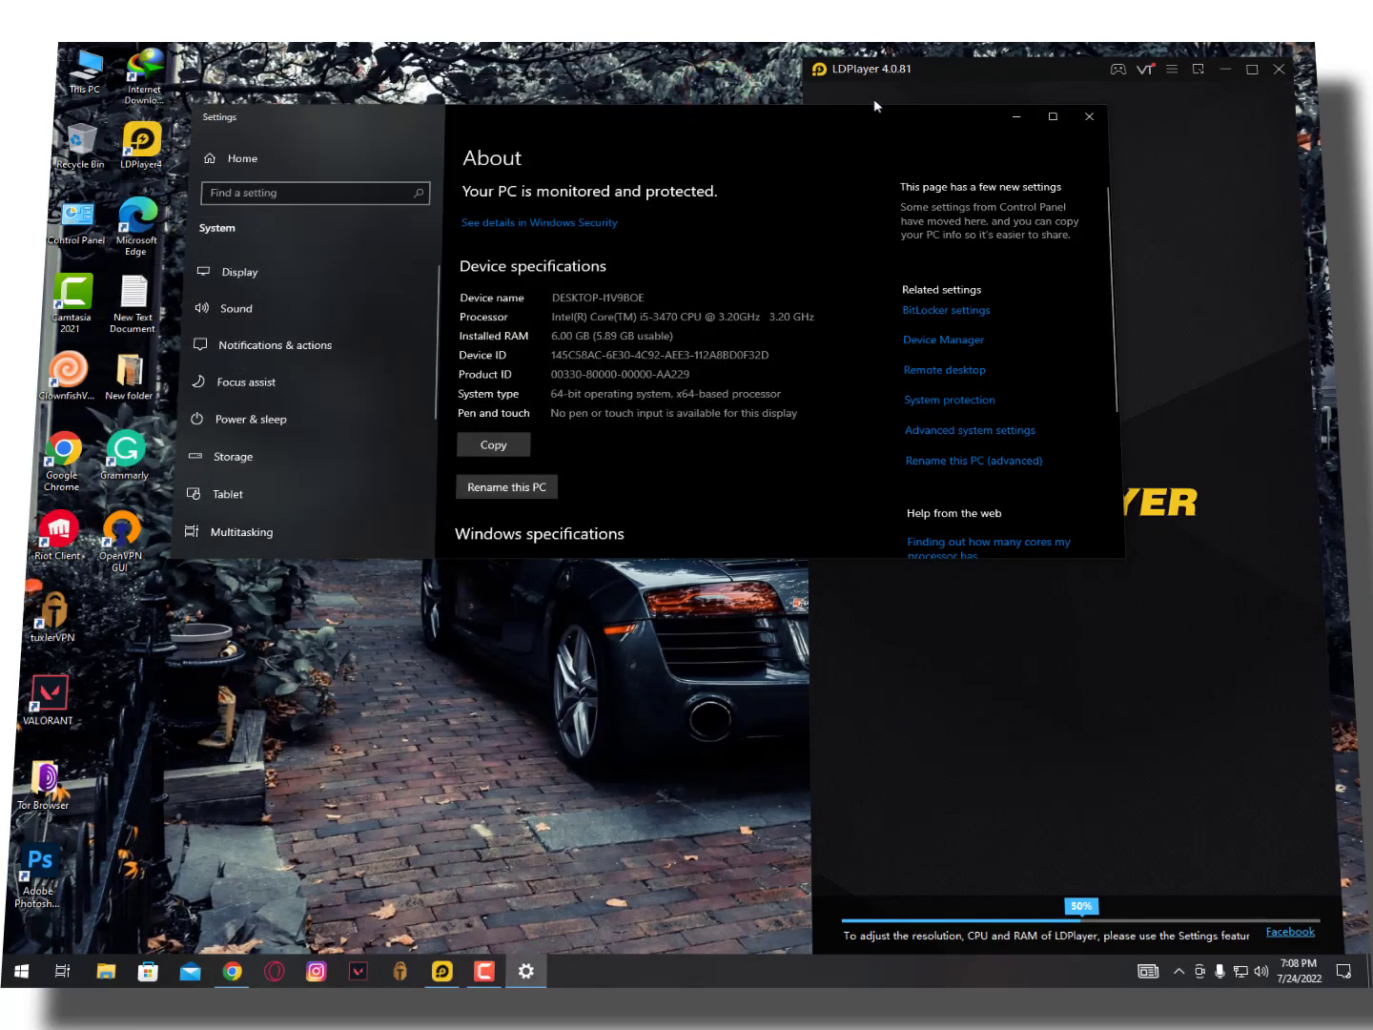
- Close the About page and the stalled LDPlayer, then open Control Panel's Programs page
click(1089, 116)
click(1158, 816)
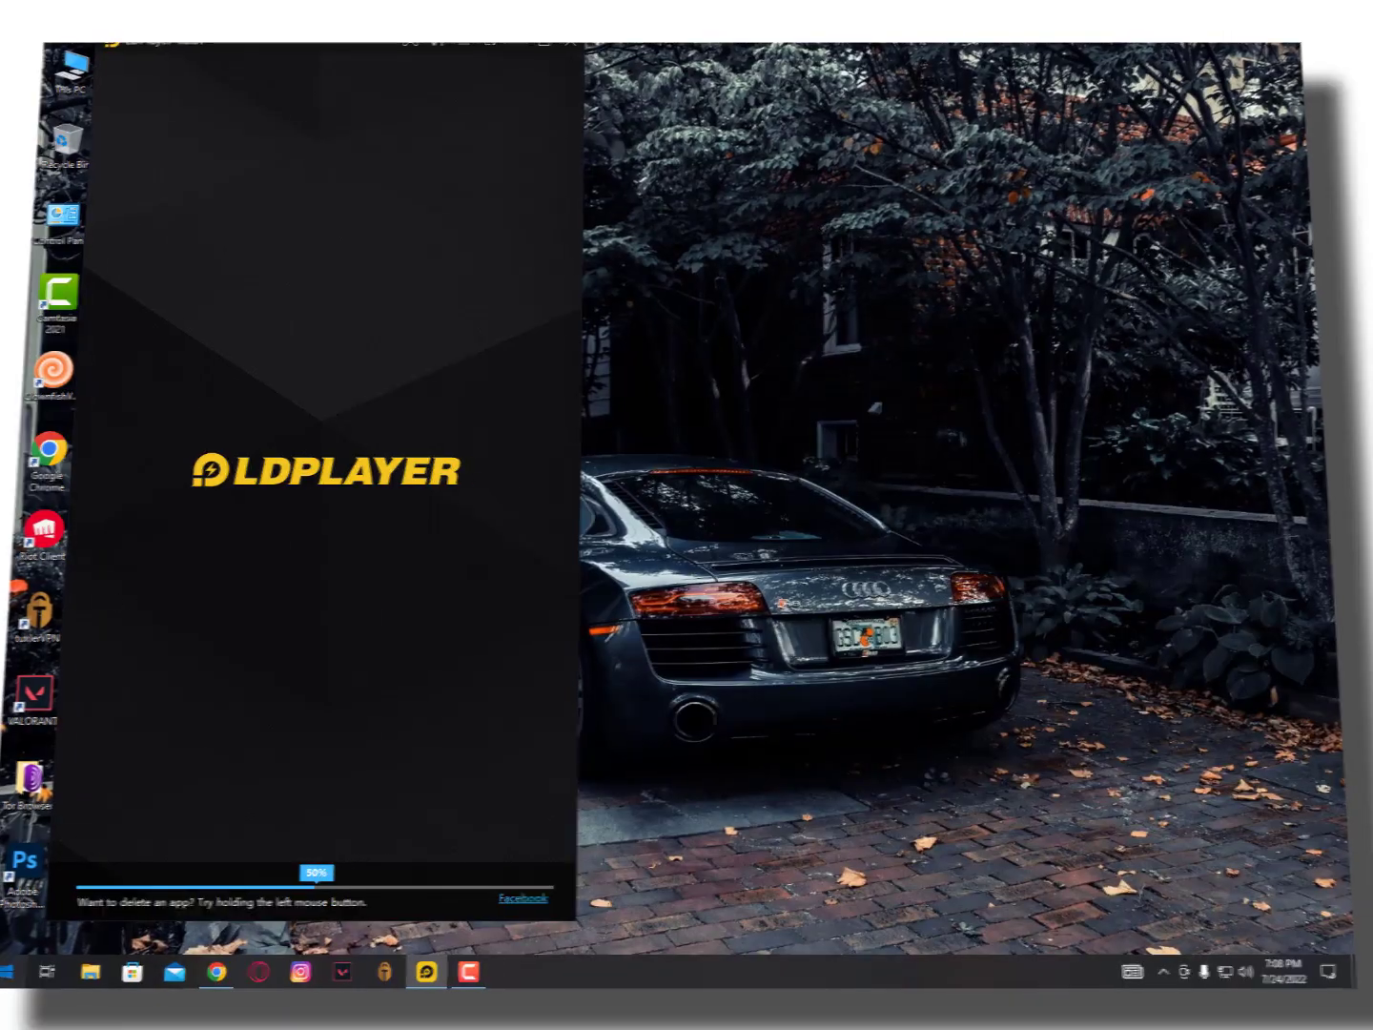
click(52, 971)
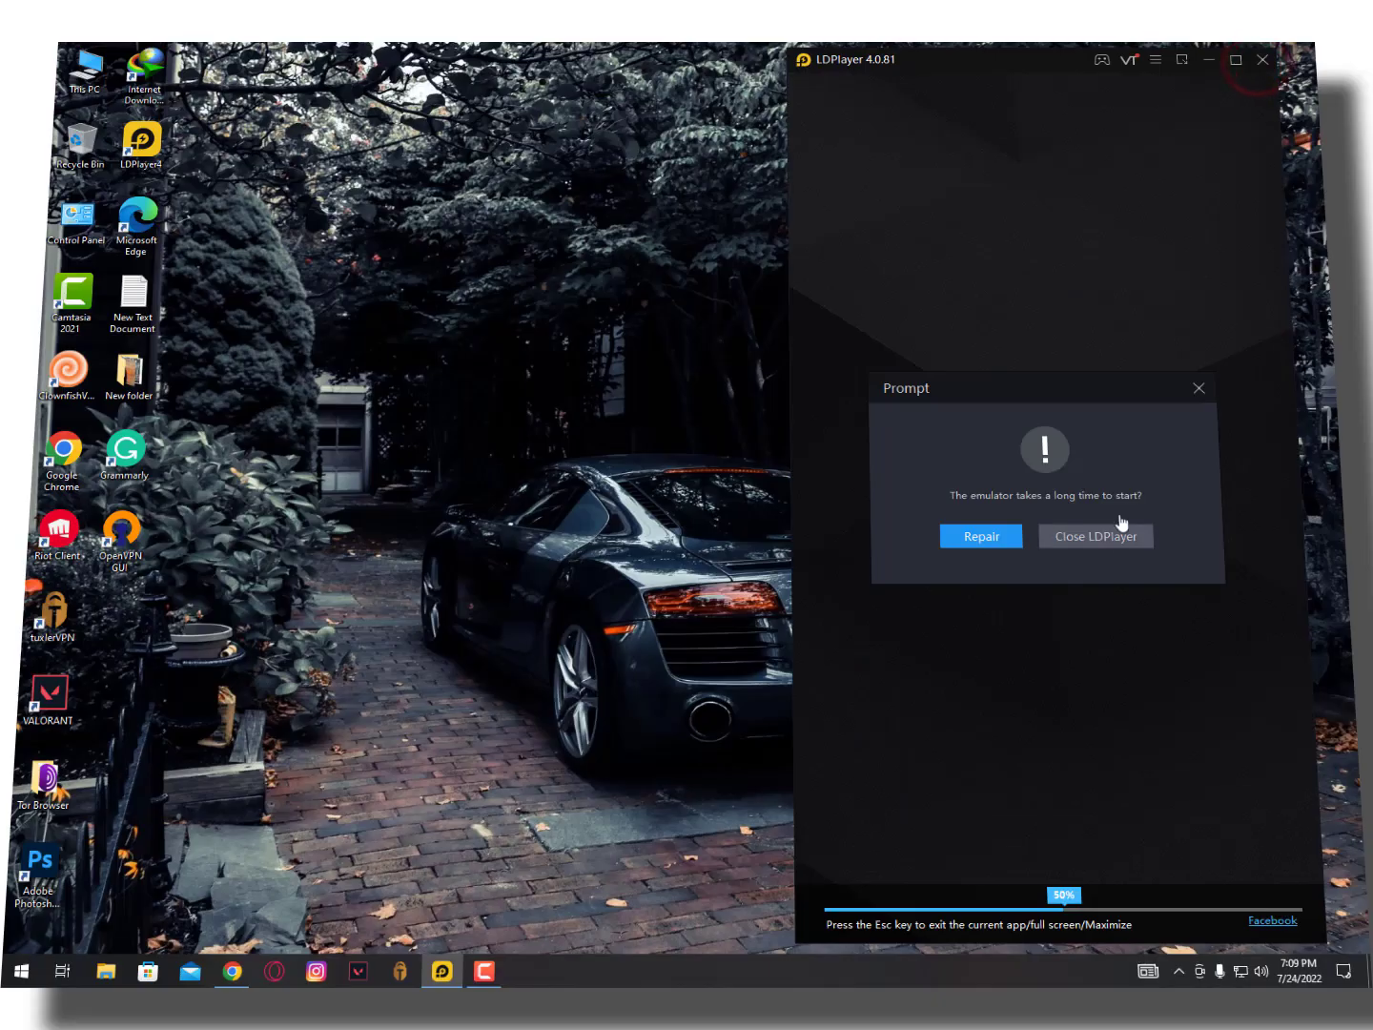
click(1106, 537)
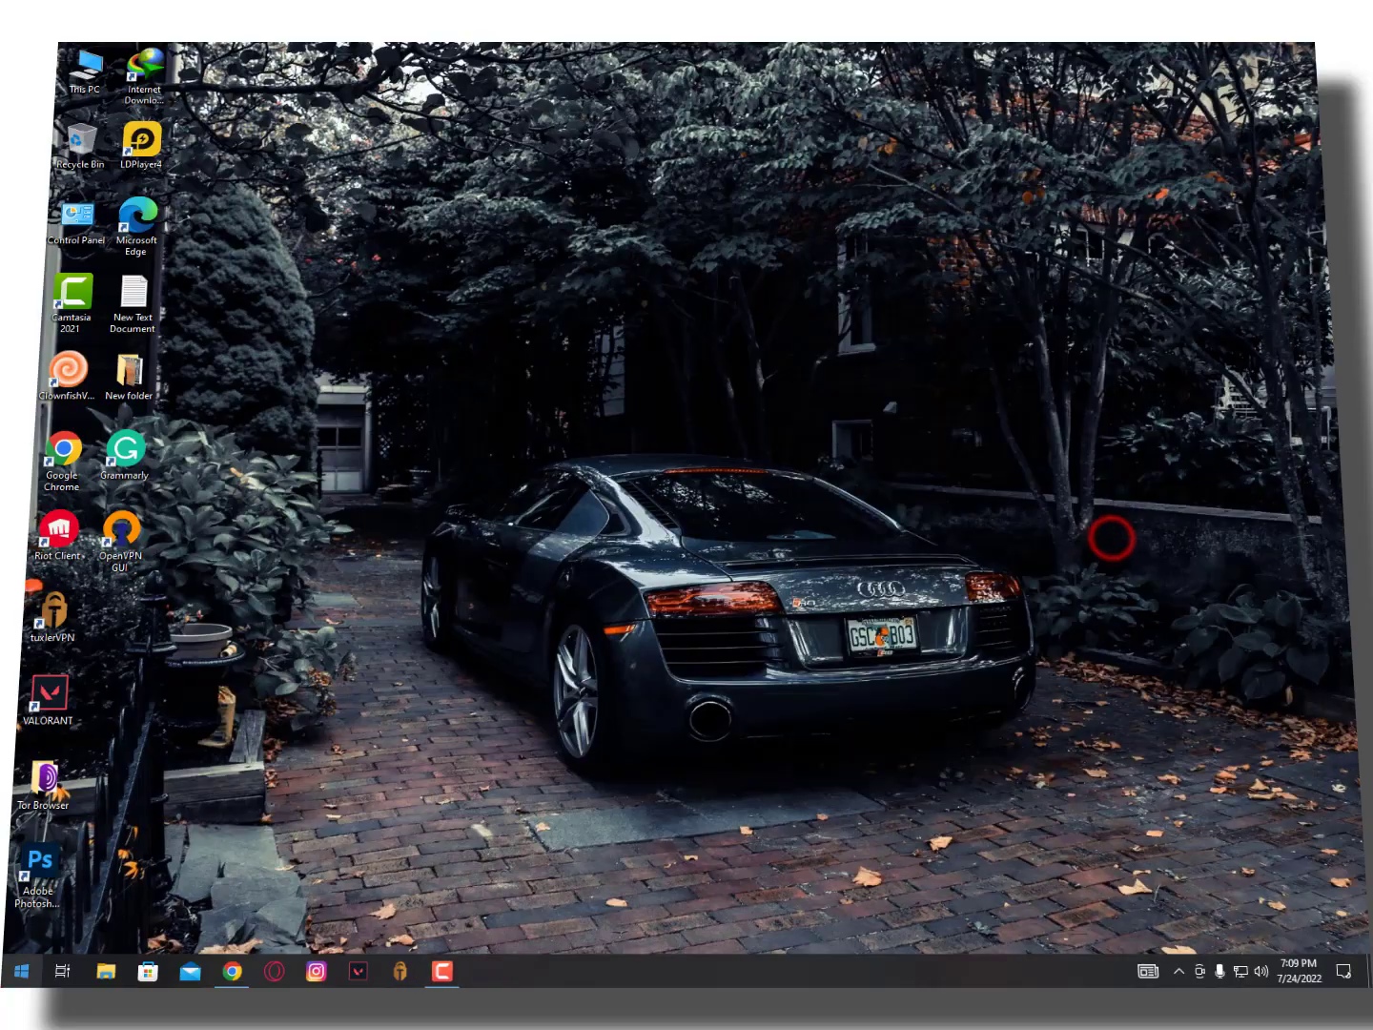
click(54, 970)
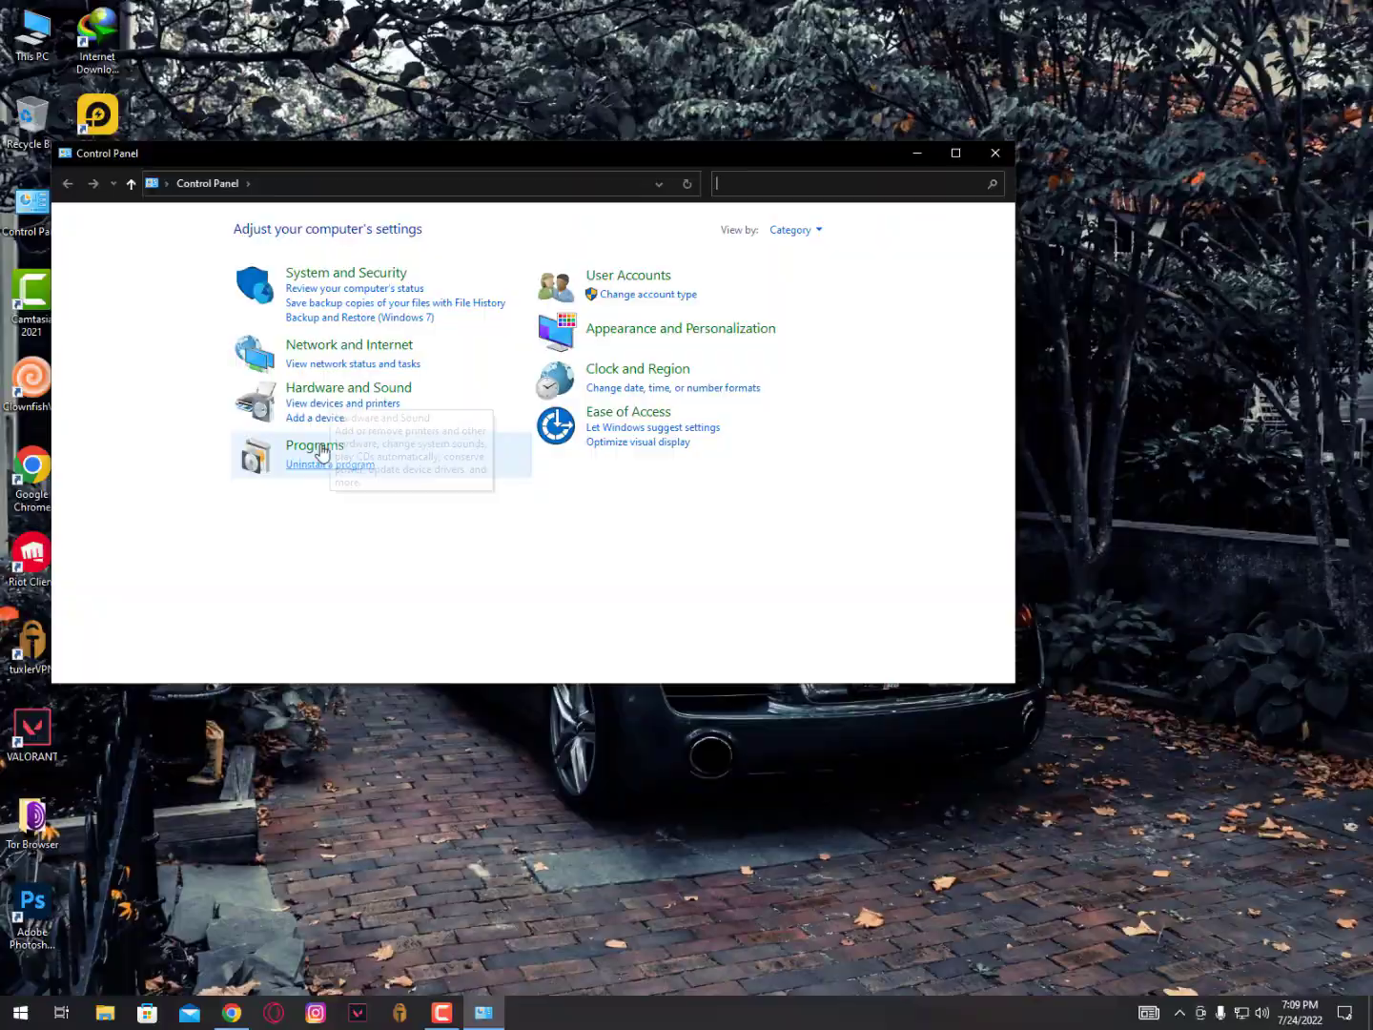
click(322, 451)
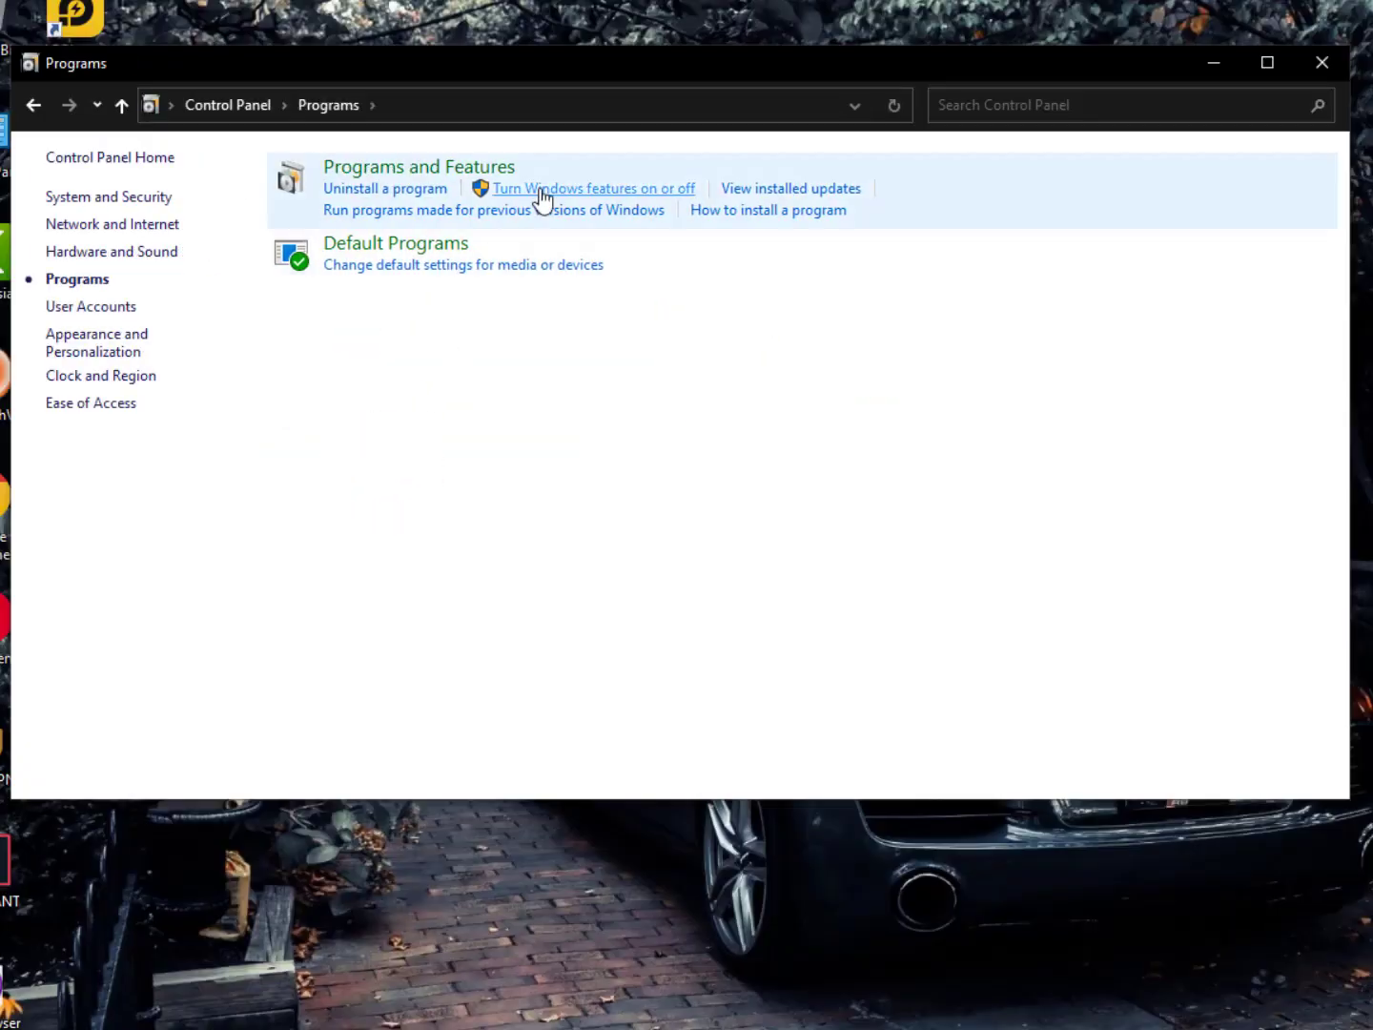
- Uncheck Windows Hypervisor Platform in Windows Features and apply the change with OK
click(626, 191)
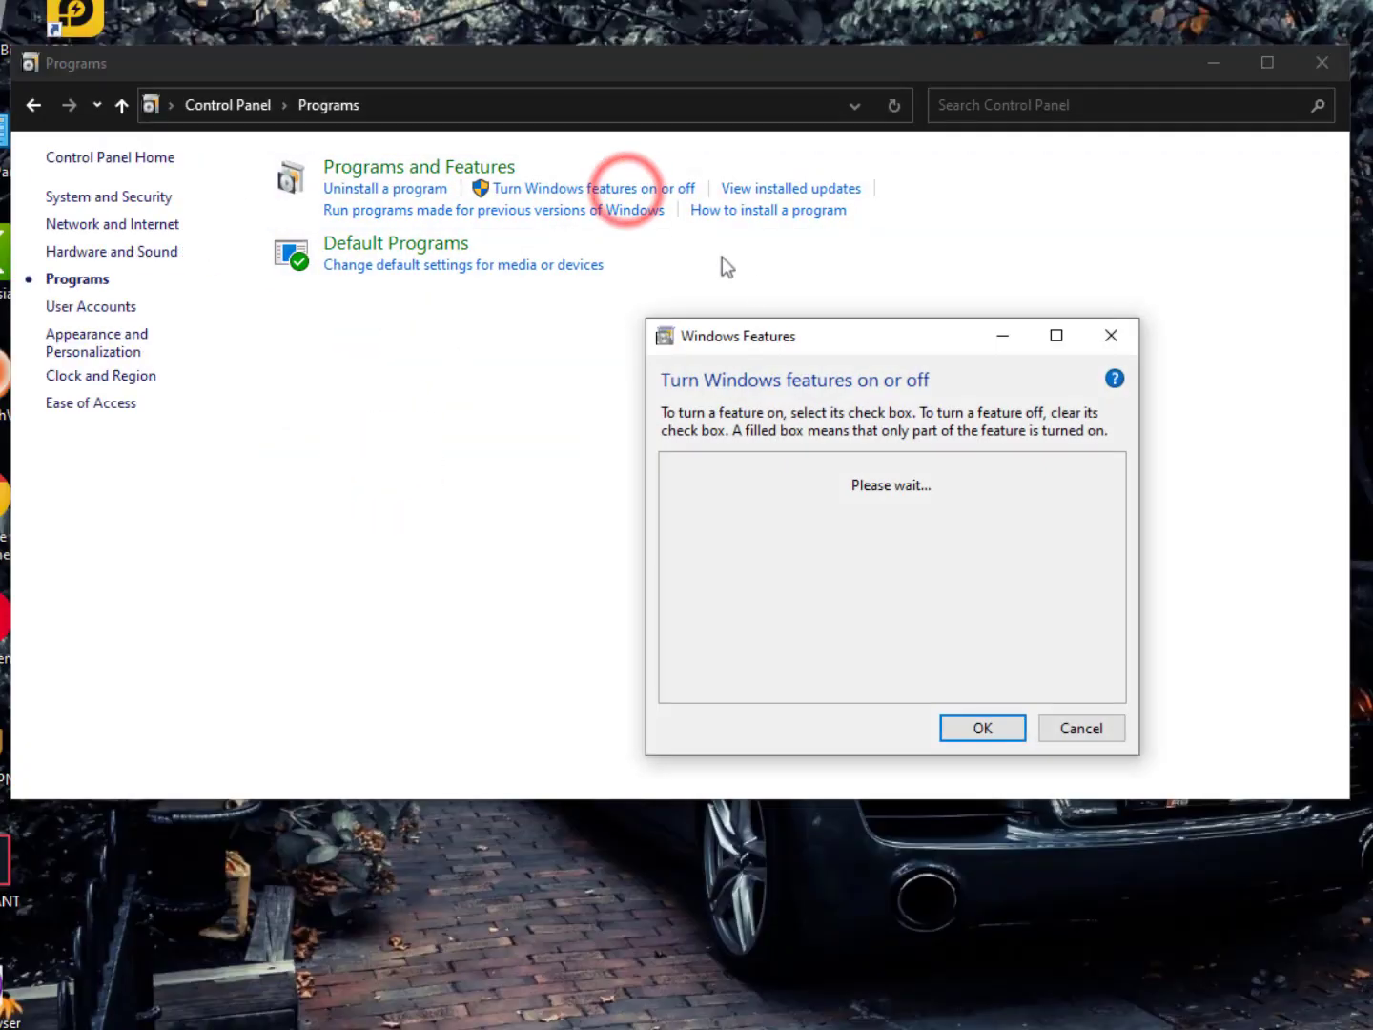
drag(850, 345, 374, 160)
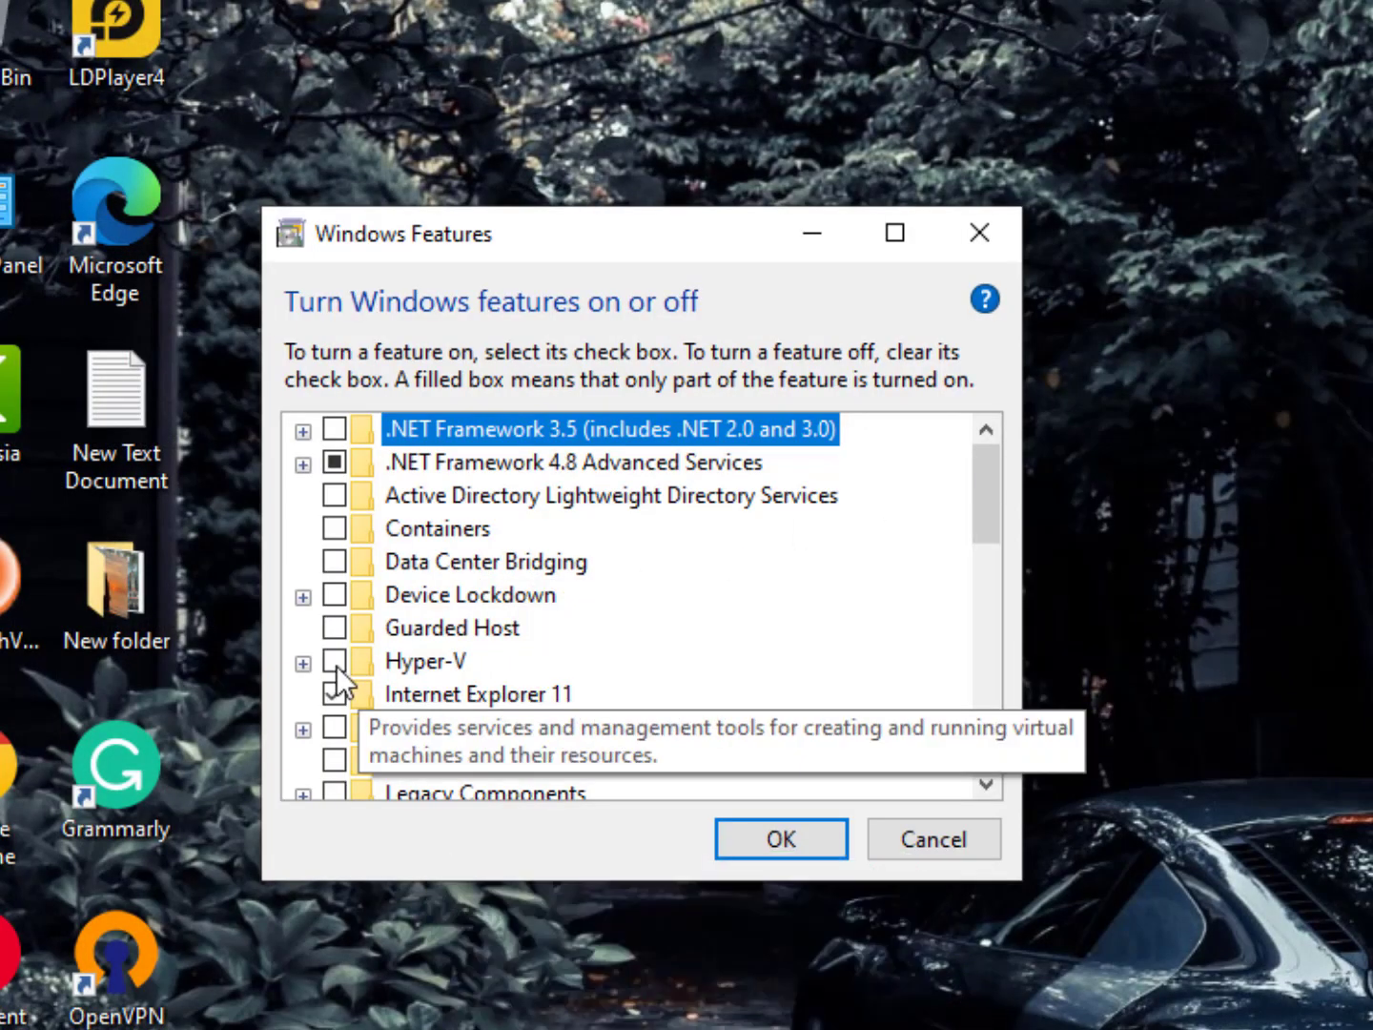
scroll(563, 658, down, 1)
scroll(572, 657, down, 1)
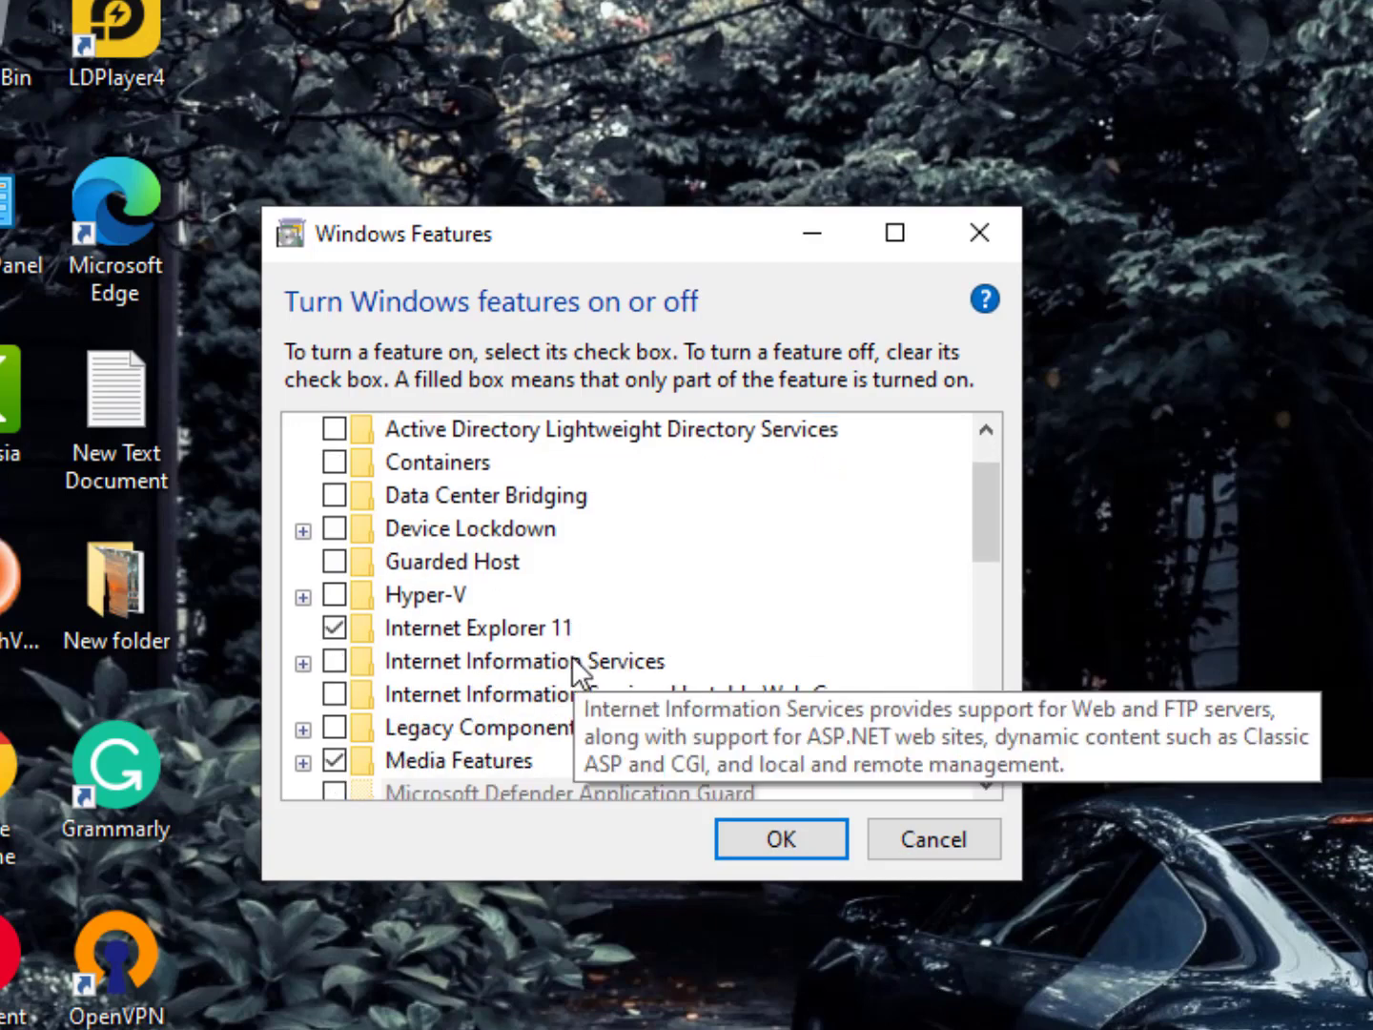
scroll(533, 632, down, 9)
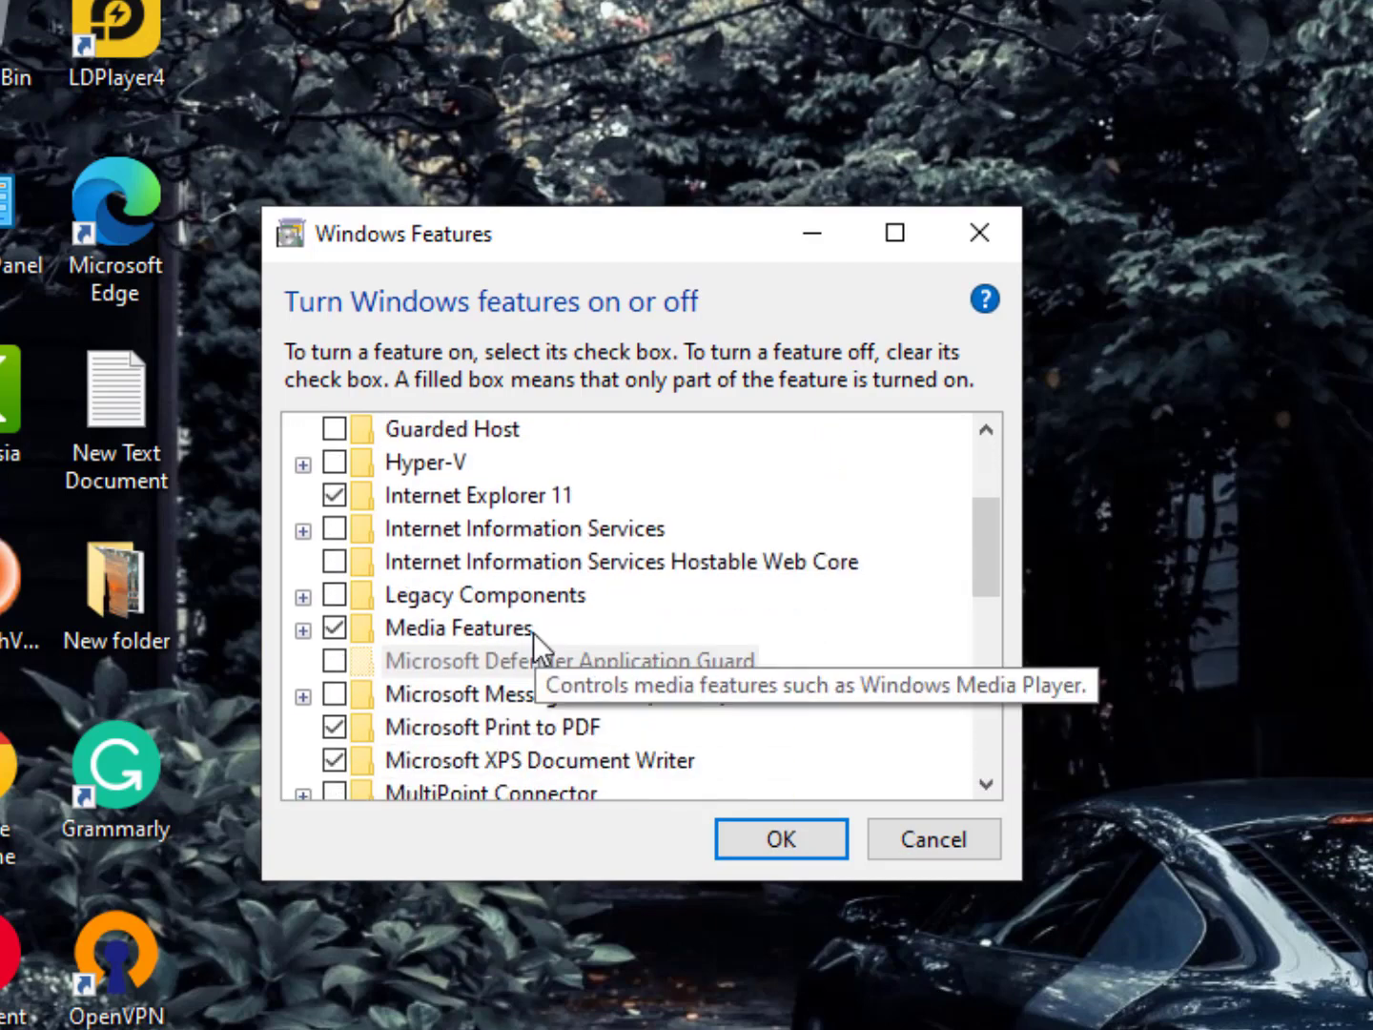
scroll(533, 631, down, 8)
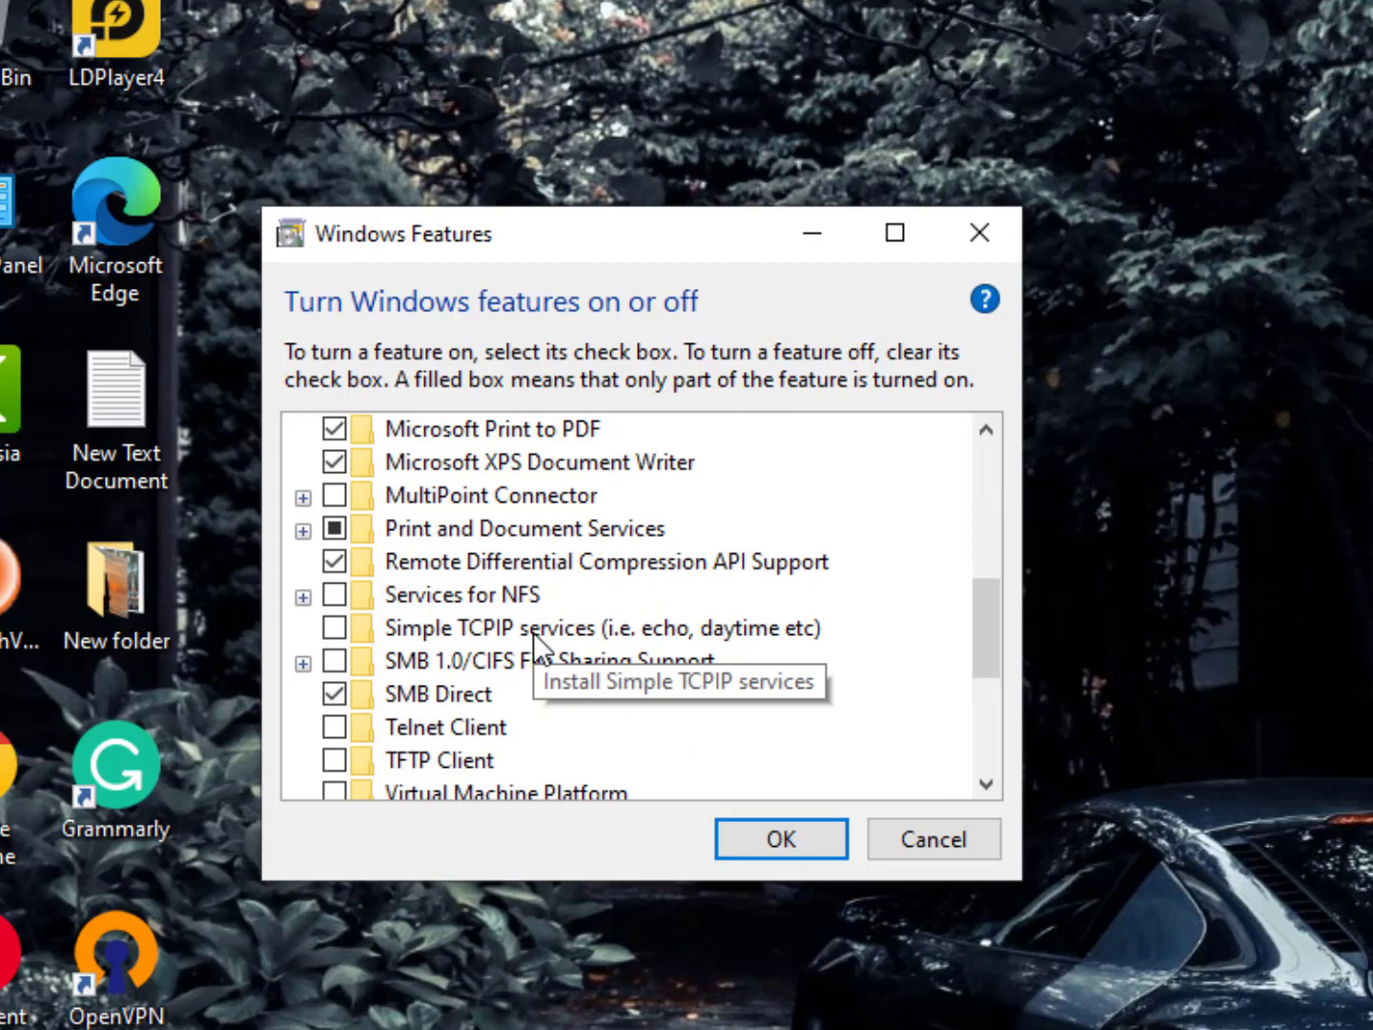
scroll(533, 632, down, 1)
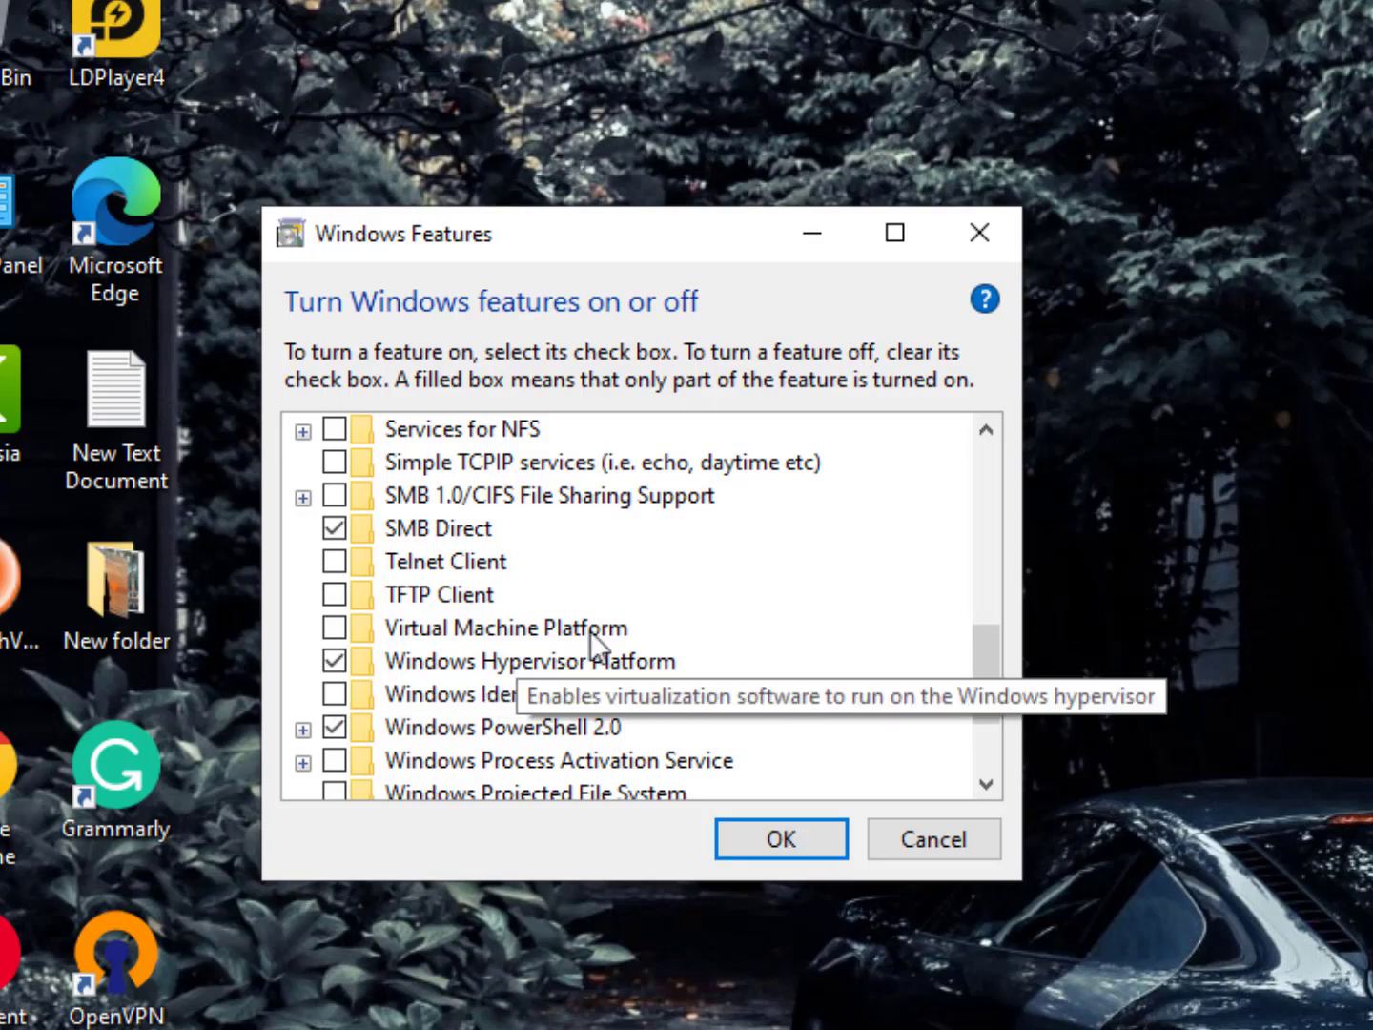
click(334, 660)
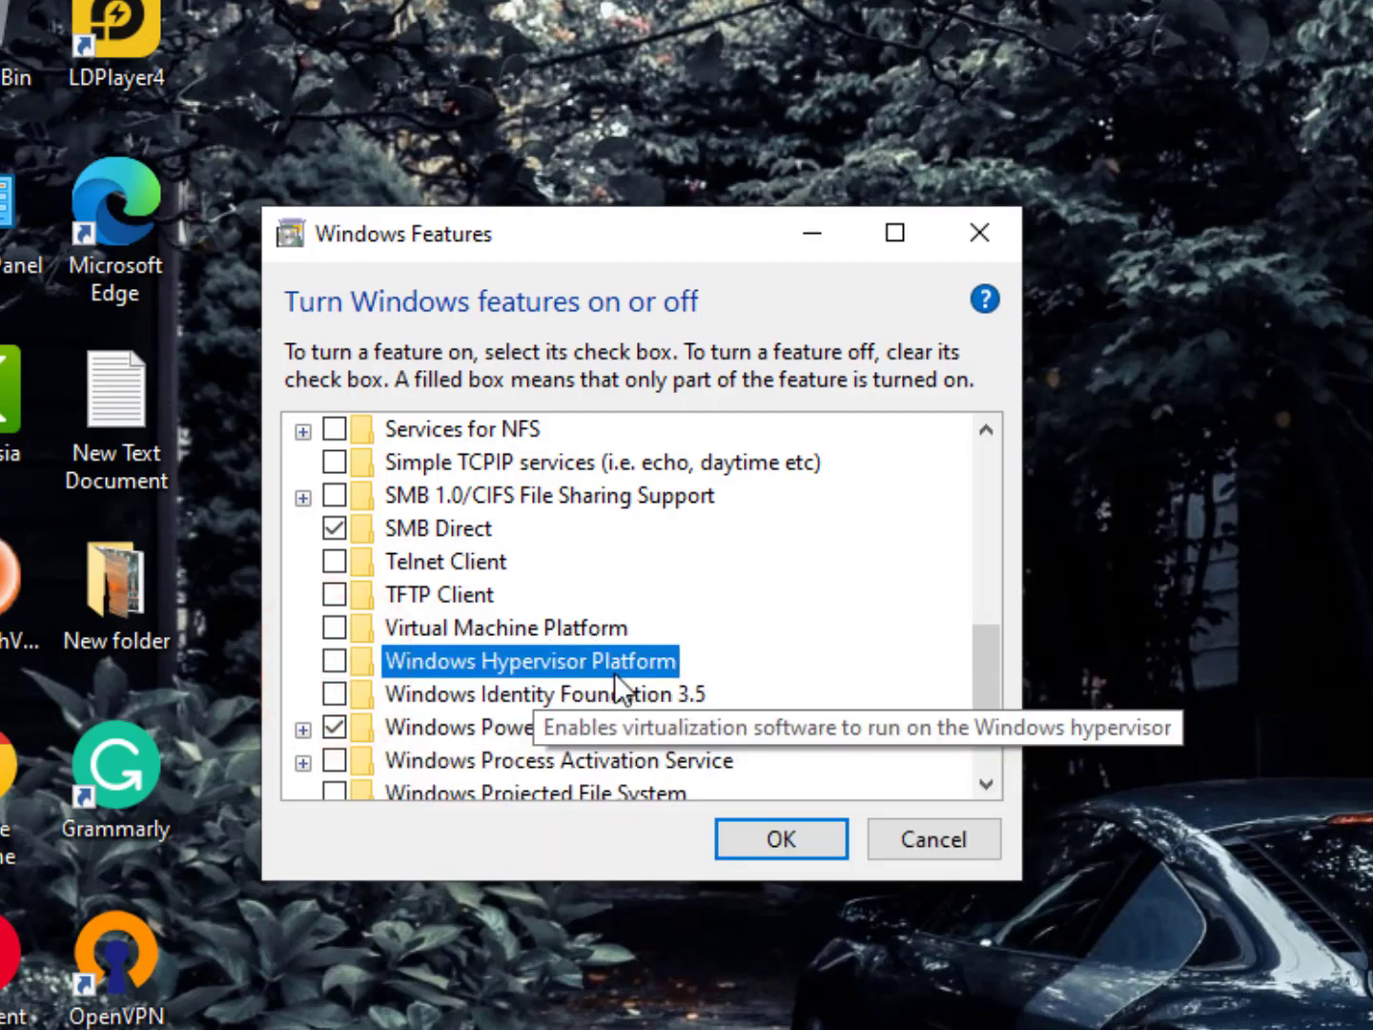
scroll(614, 672, down, 1)
scroll(497, 700, down, 4)
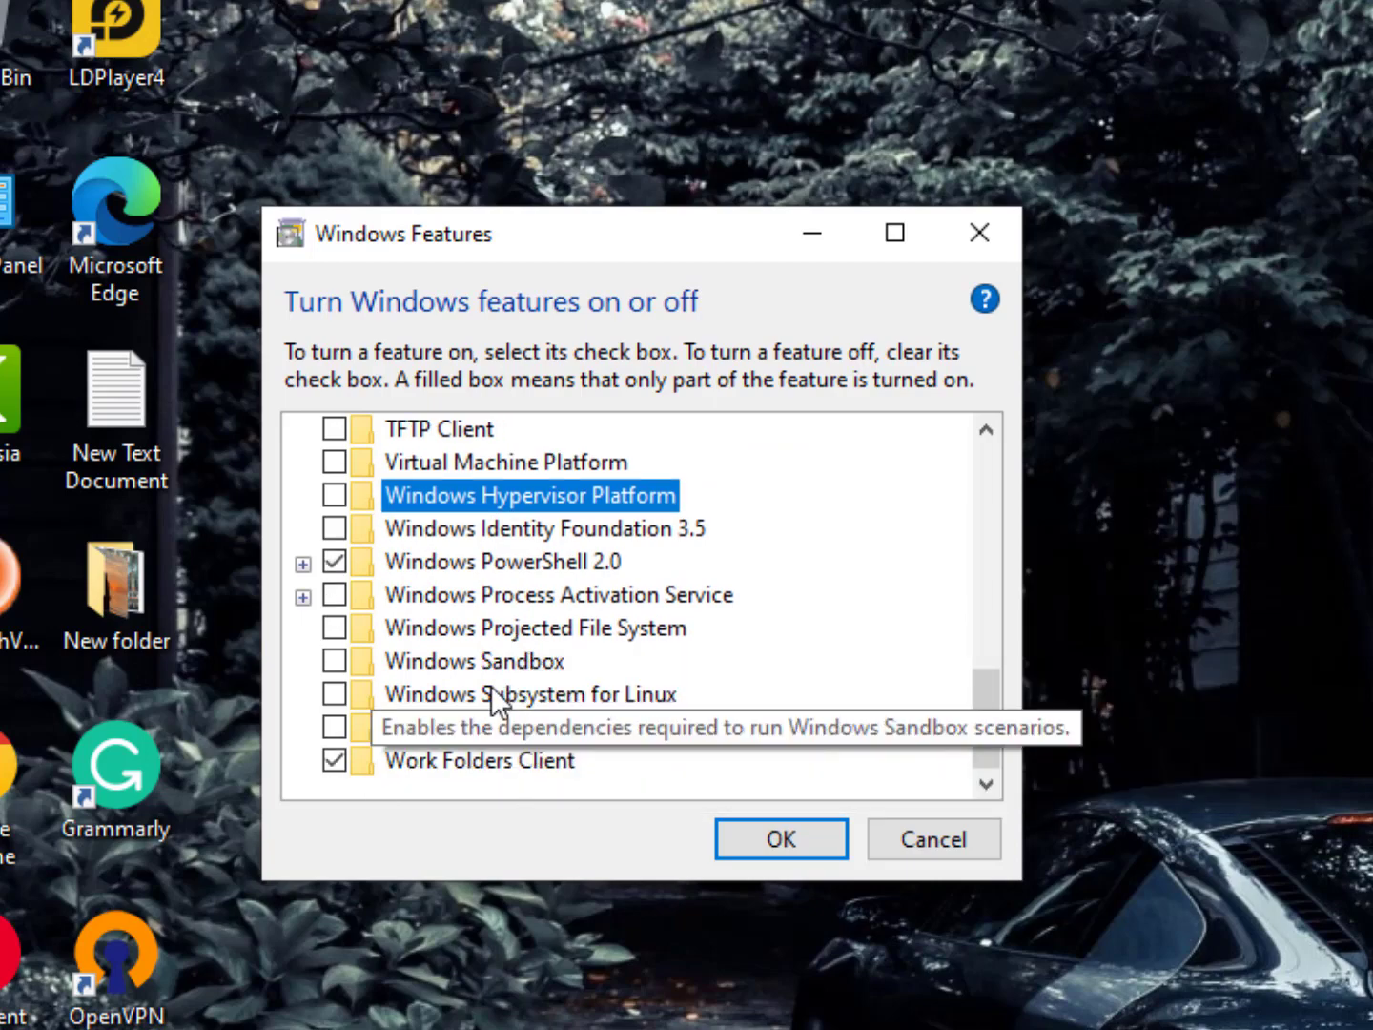
click(796, 833)
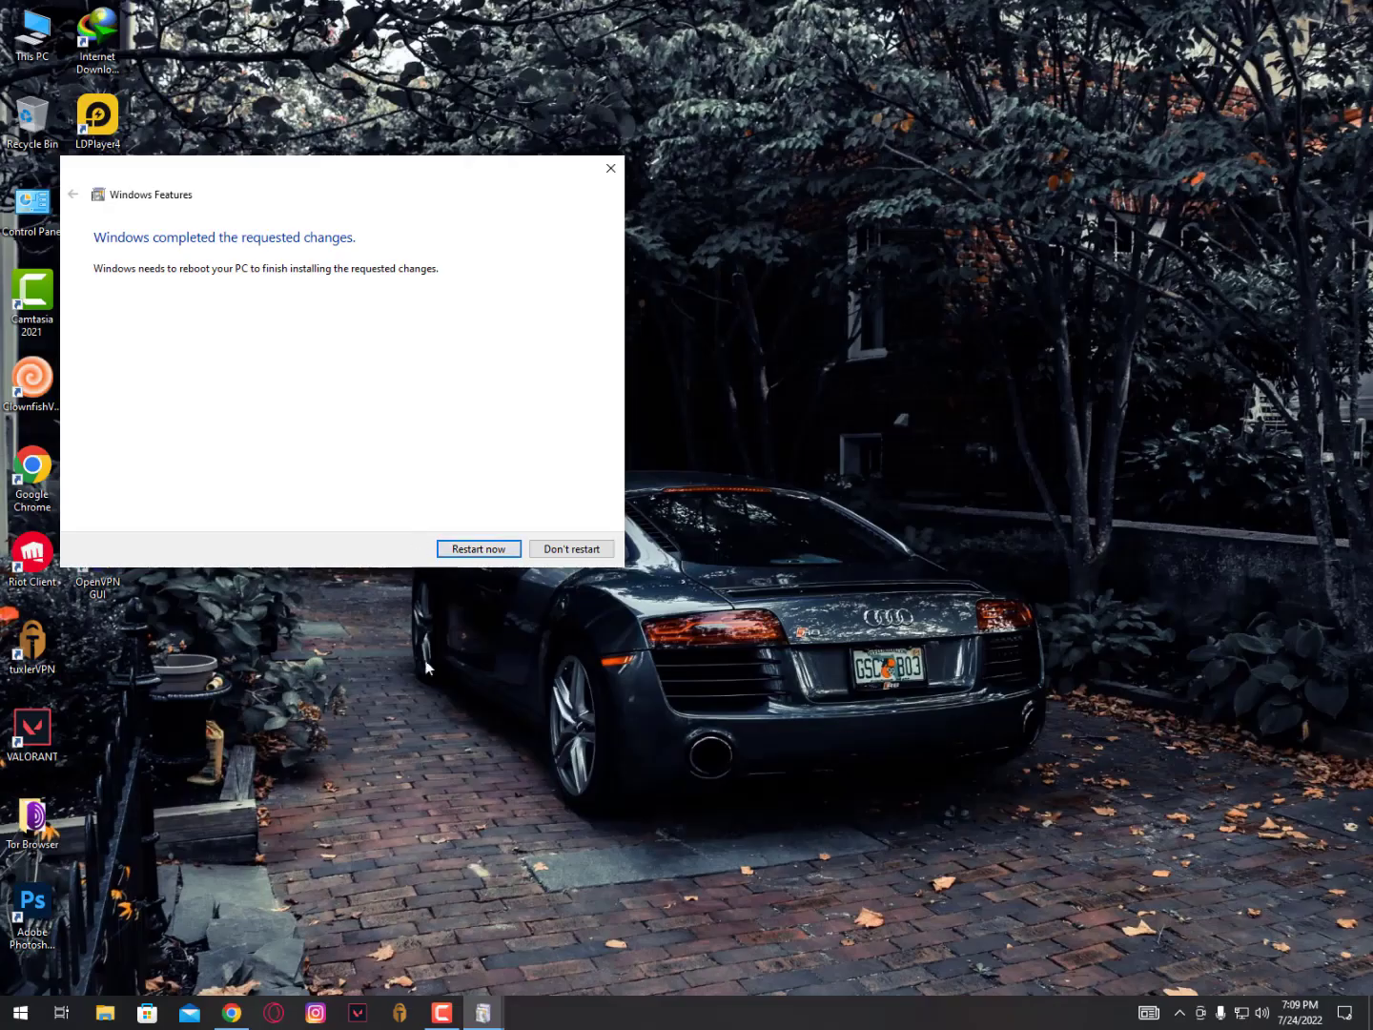
- Restart the PC and decline the Internet Download Manager registration prompt
click(445, 1009)
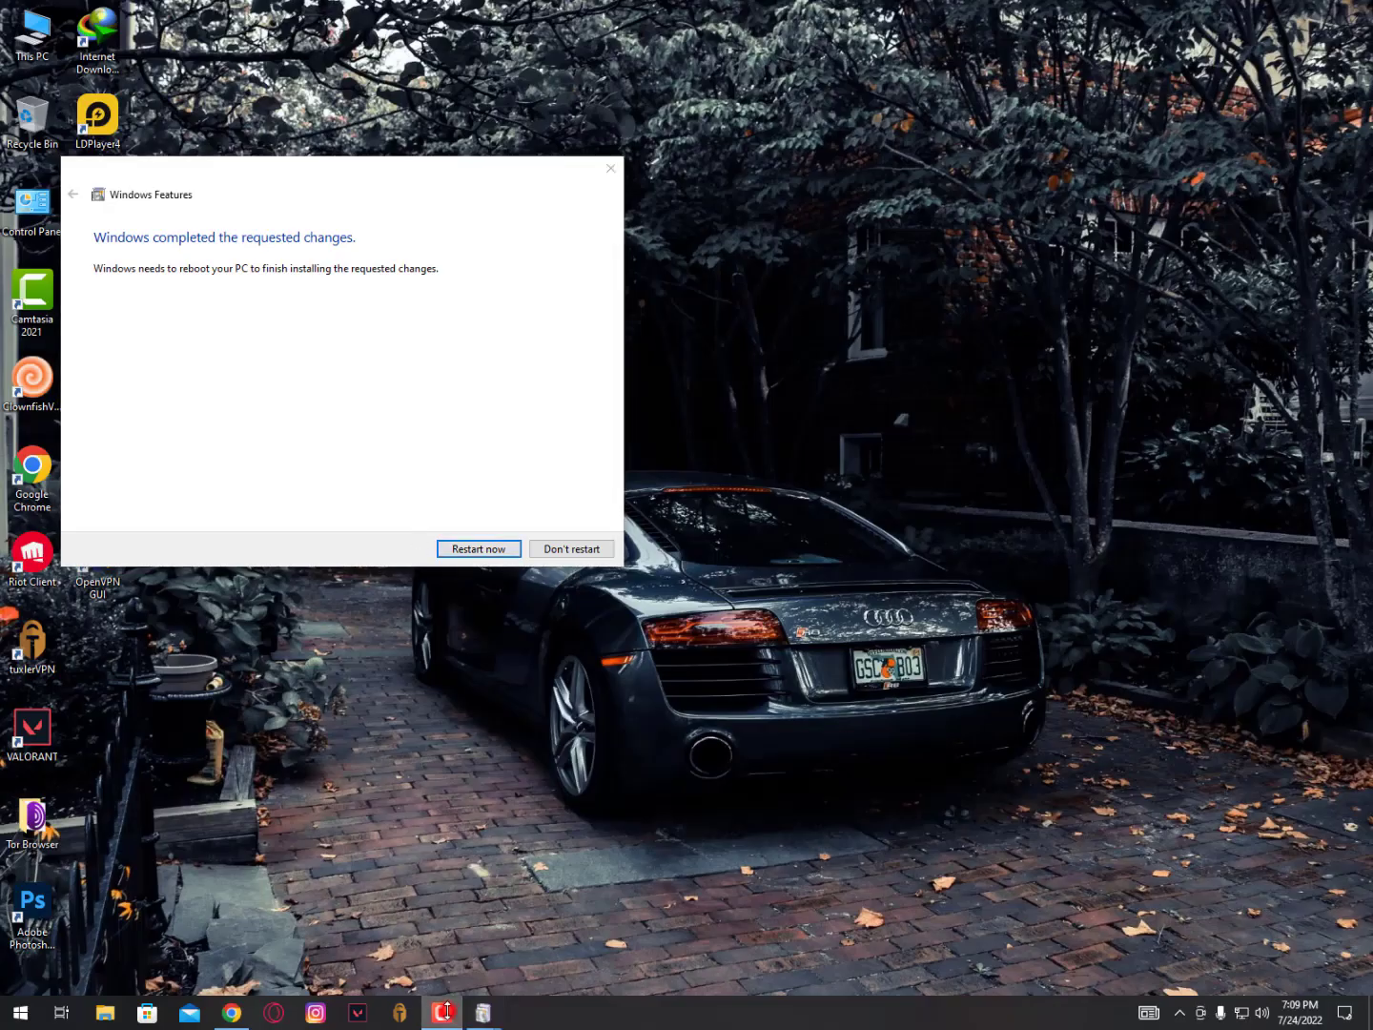
click(245, 164)
click(1043, 145)
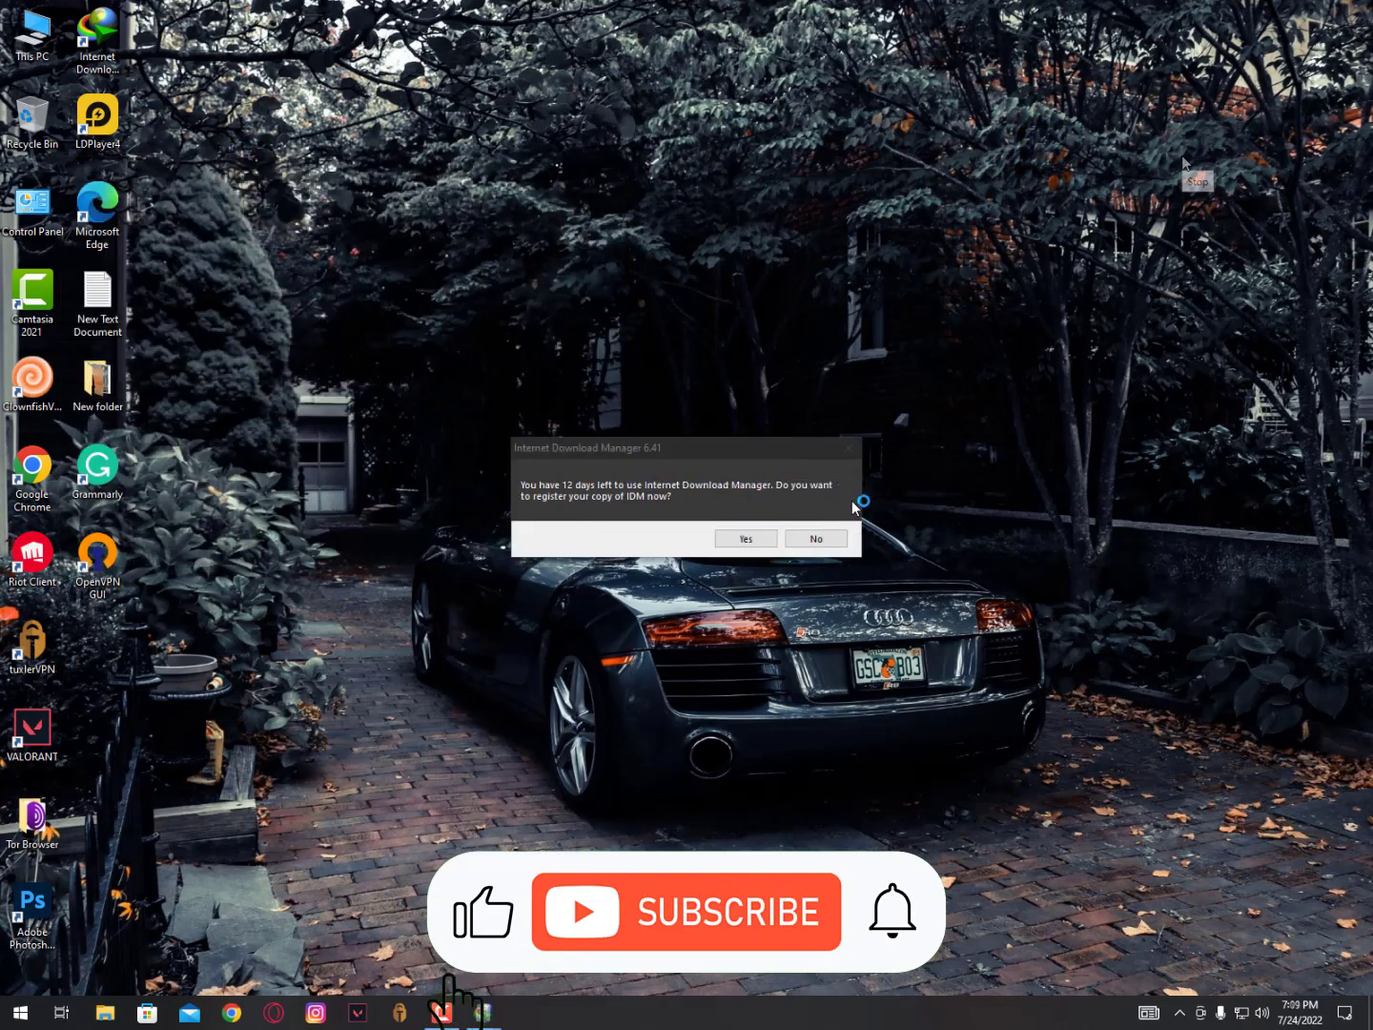
click(817, 538)
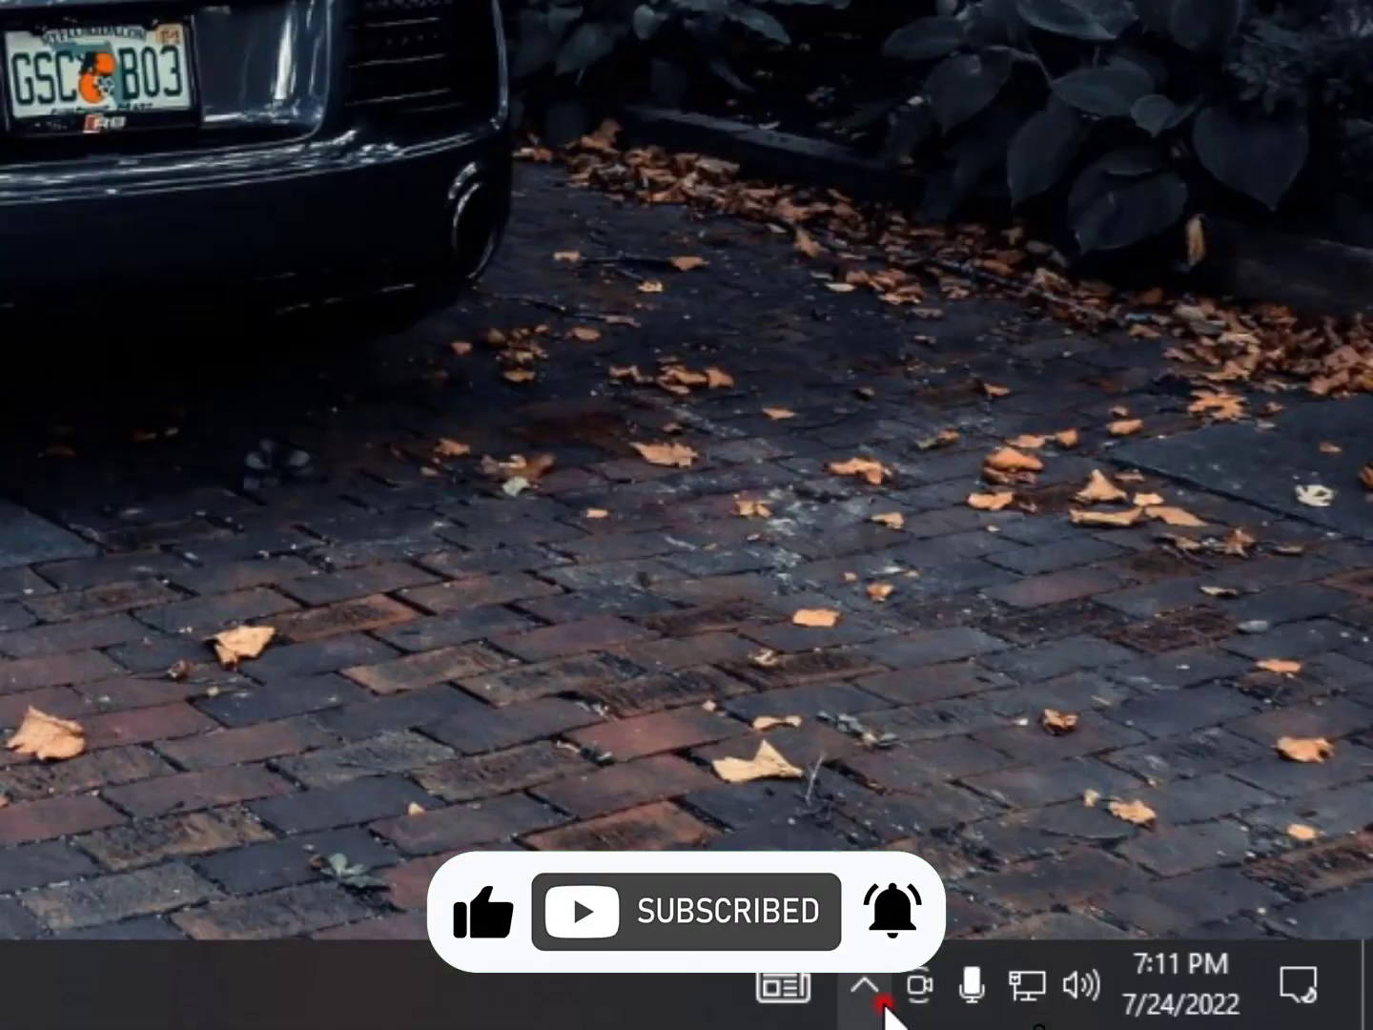
click(864, 984)
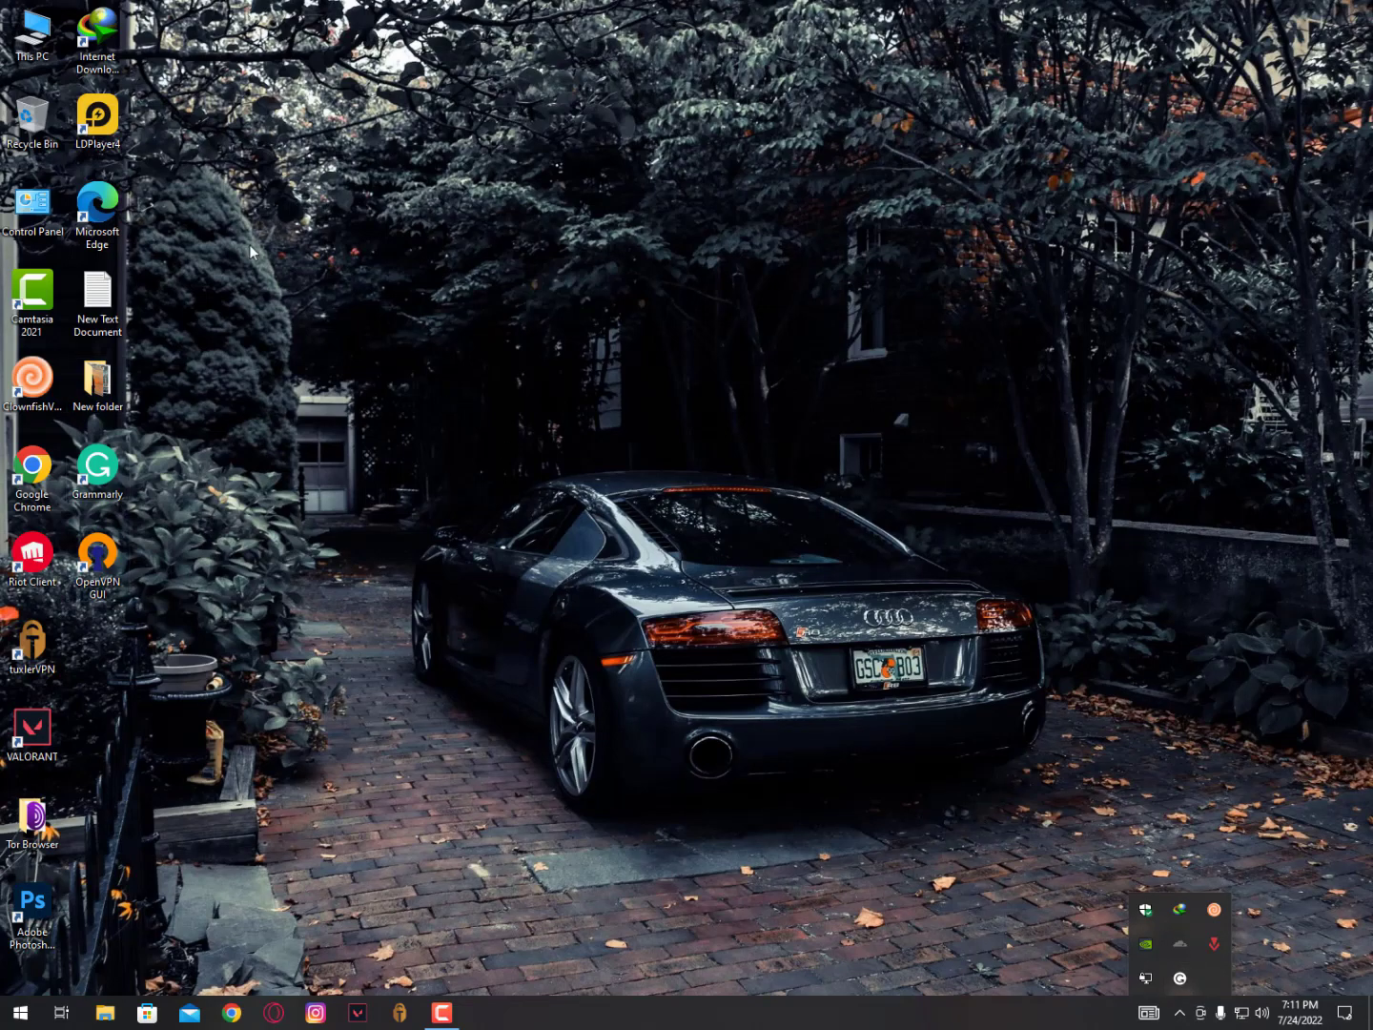
- Launch LDPlayer4 from its desktop shortcut and move the loading window to the right
double_click(98, 116)
key(shift+F10)
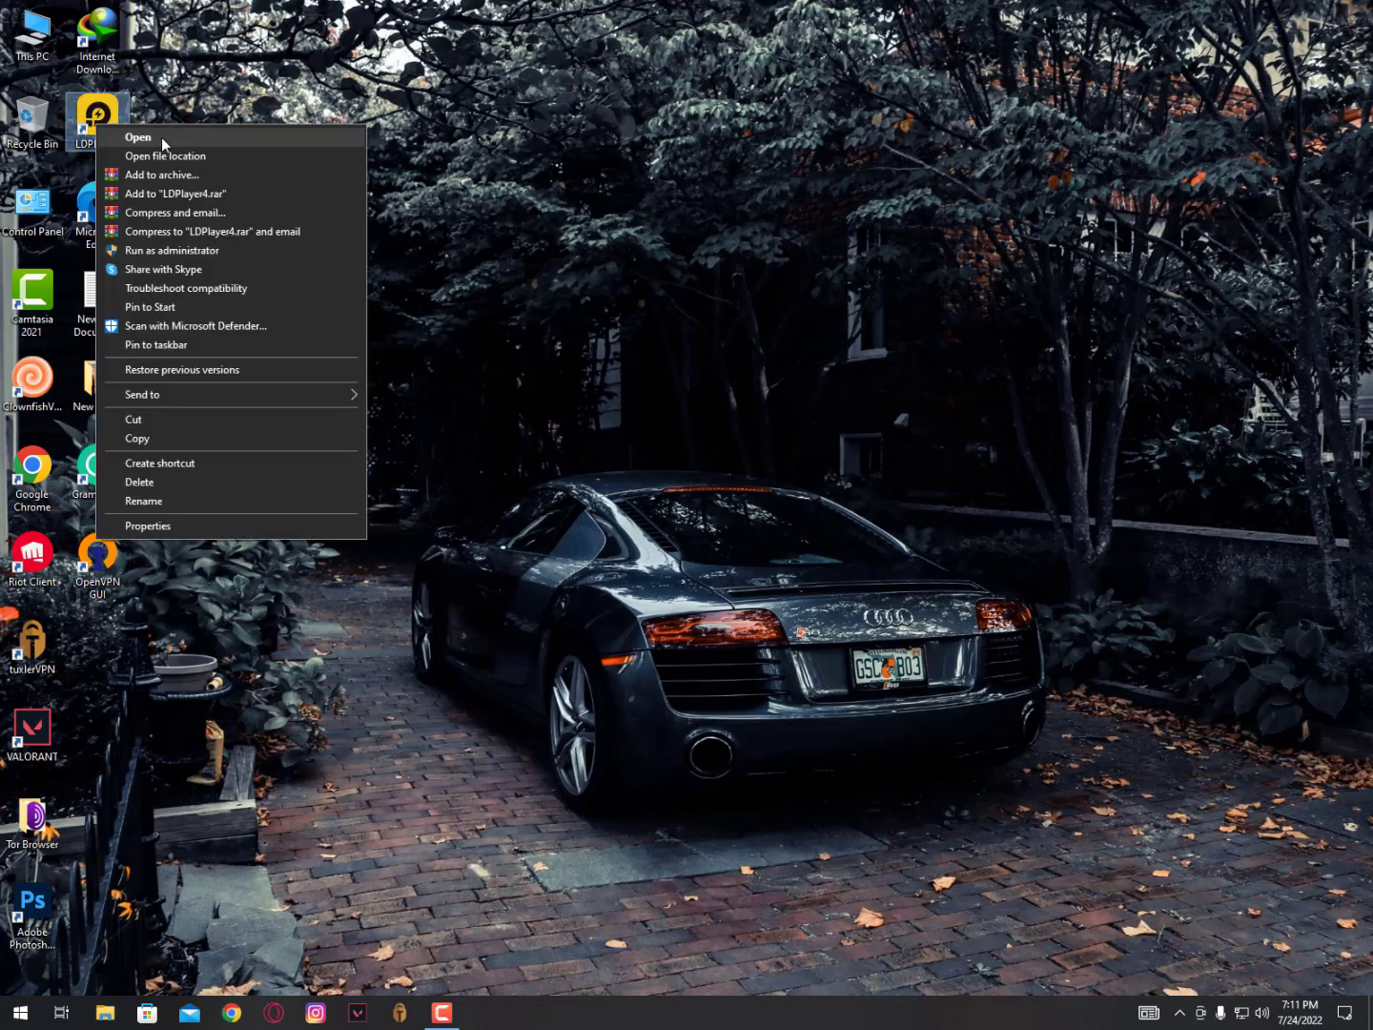
key(Escape)
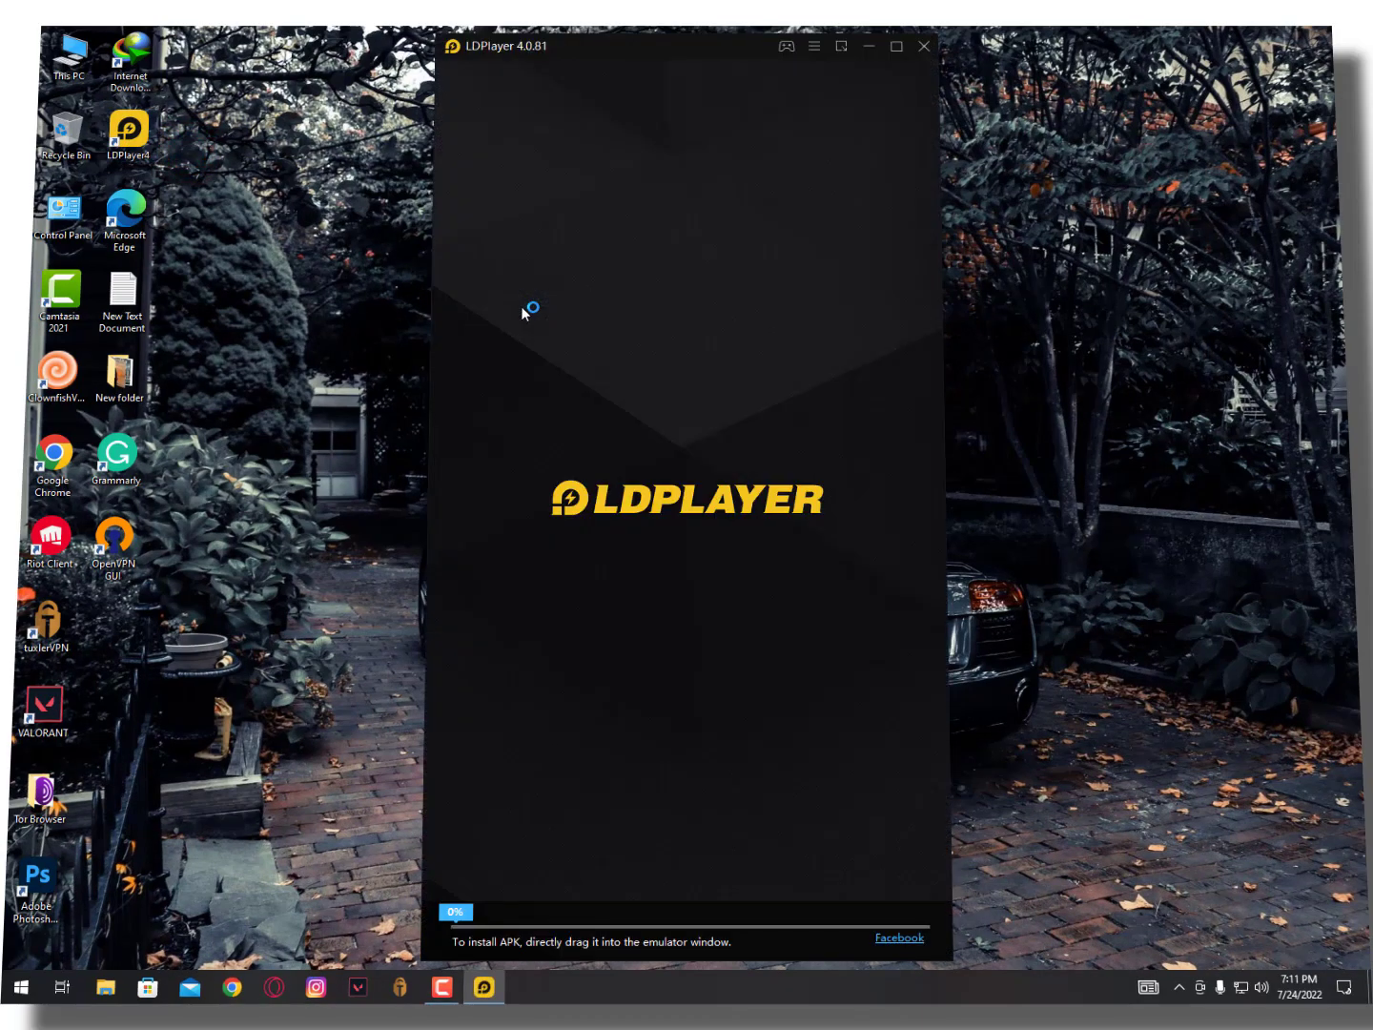
drag(604, 62, 1001, 73)
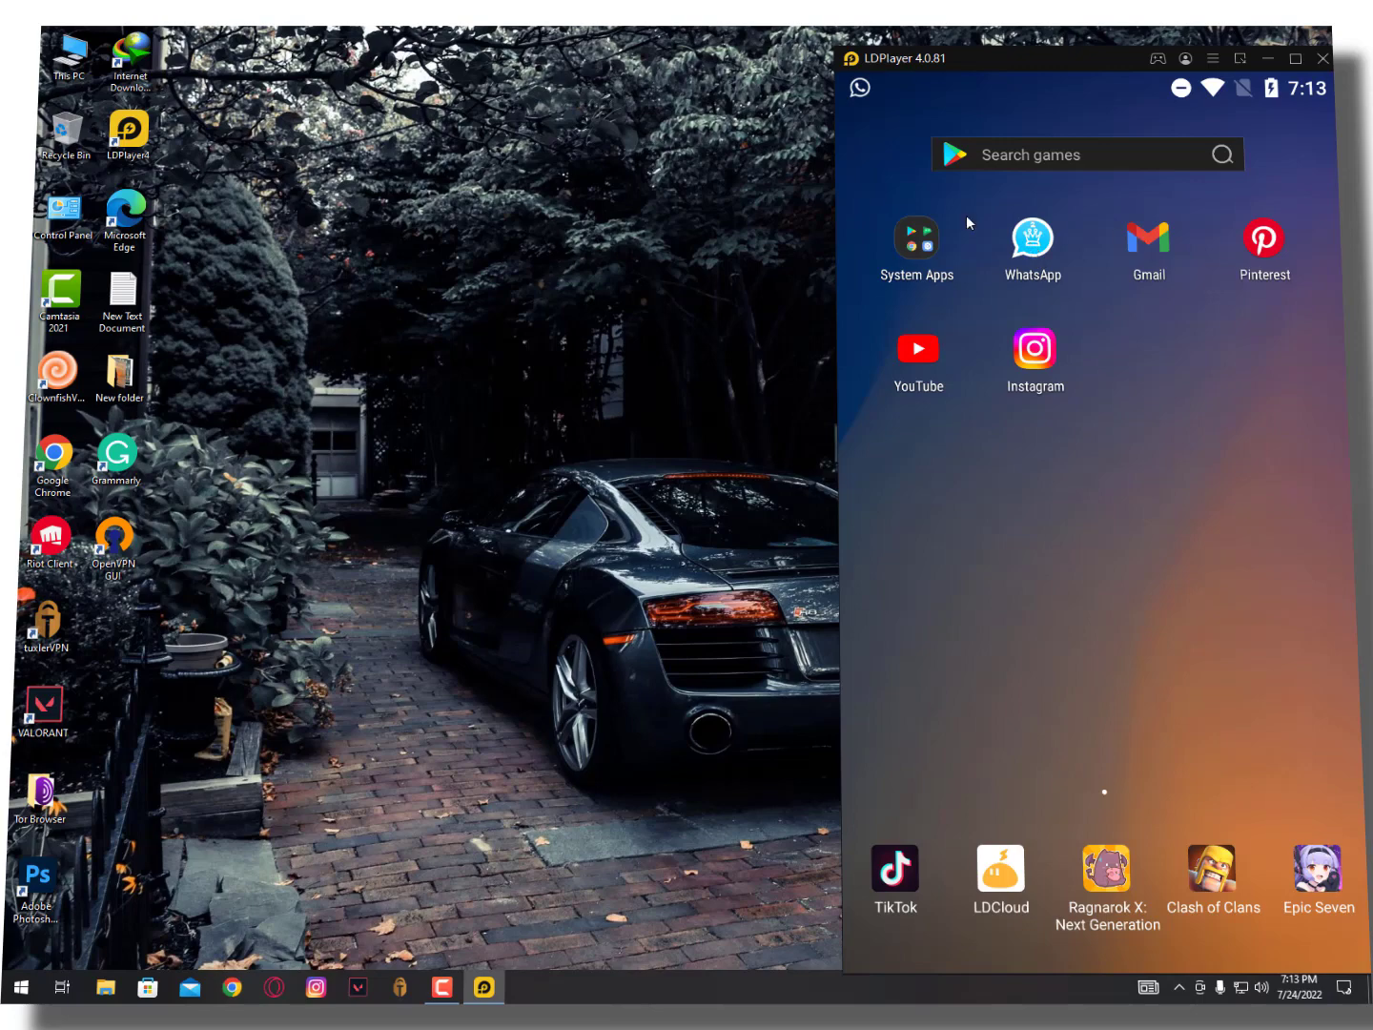
- Move the booted LDPlayer window up and left, then minimize it to reveal the desktop
click(528, 185)
click(471, 193)
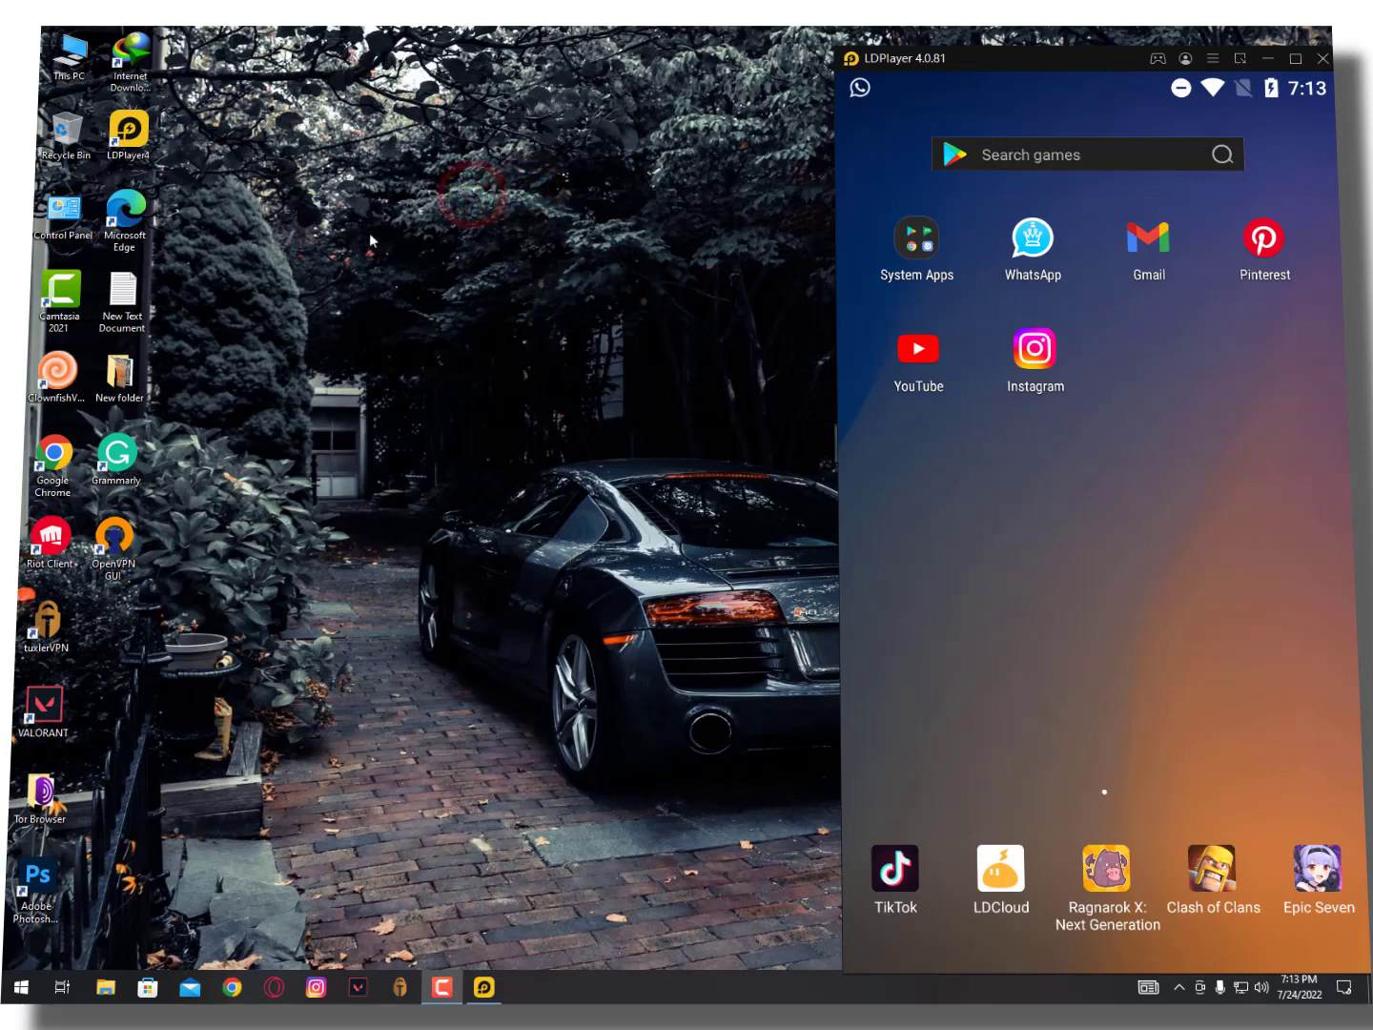
drag(992, 61, 949, 41)
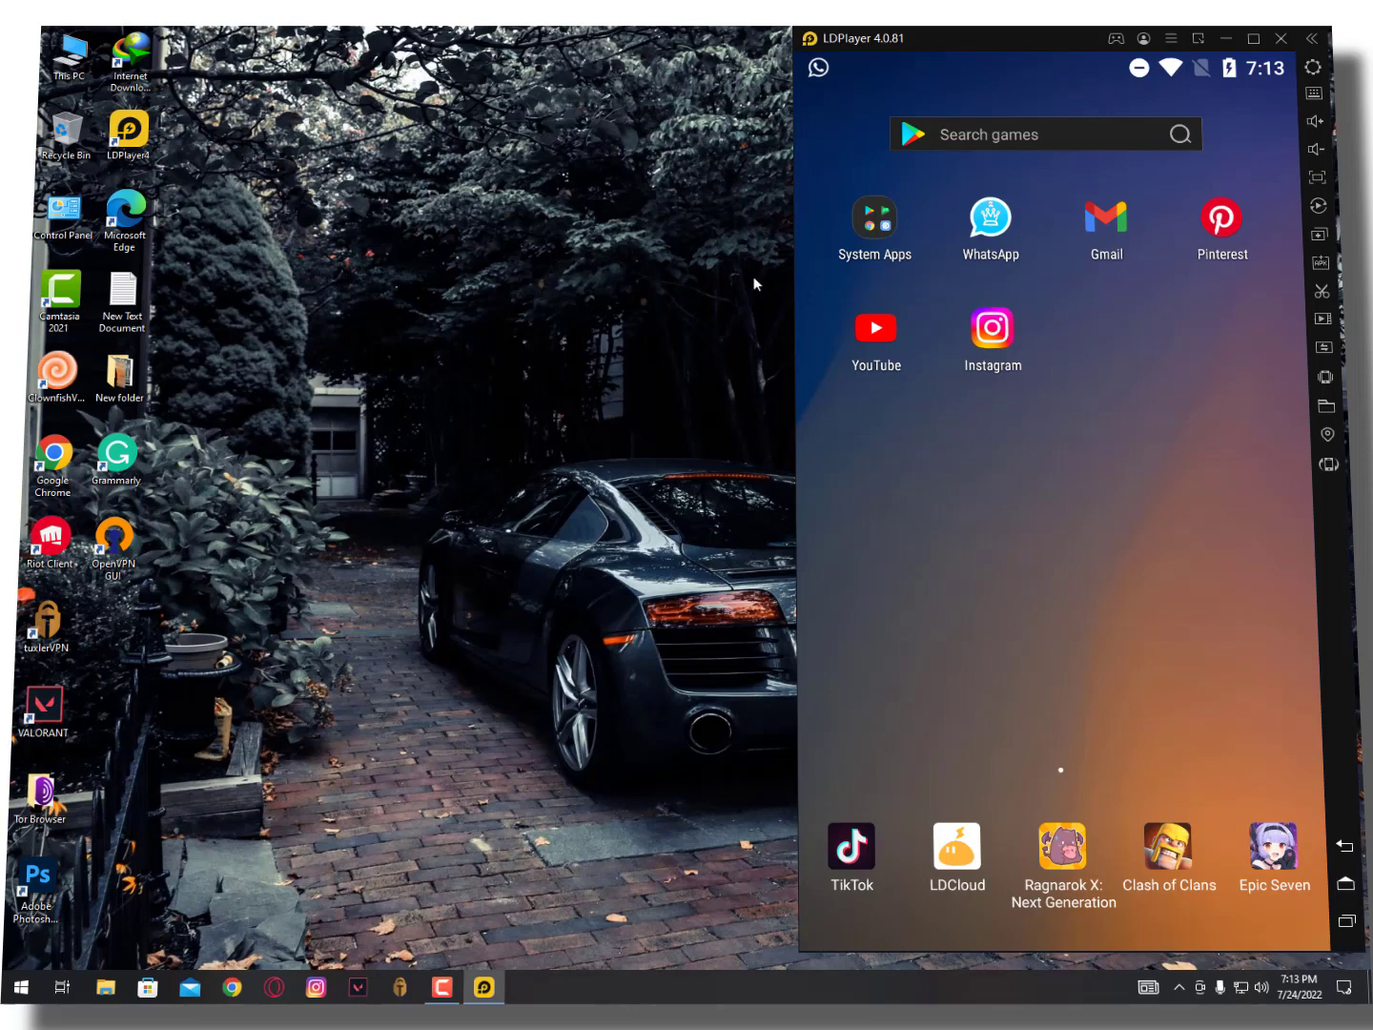
click(360, 230)
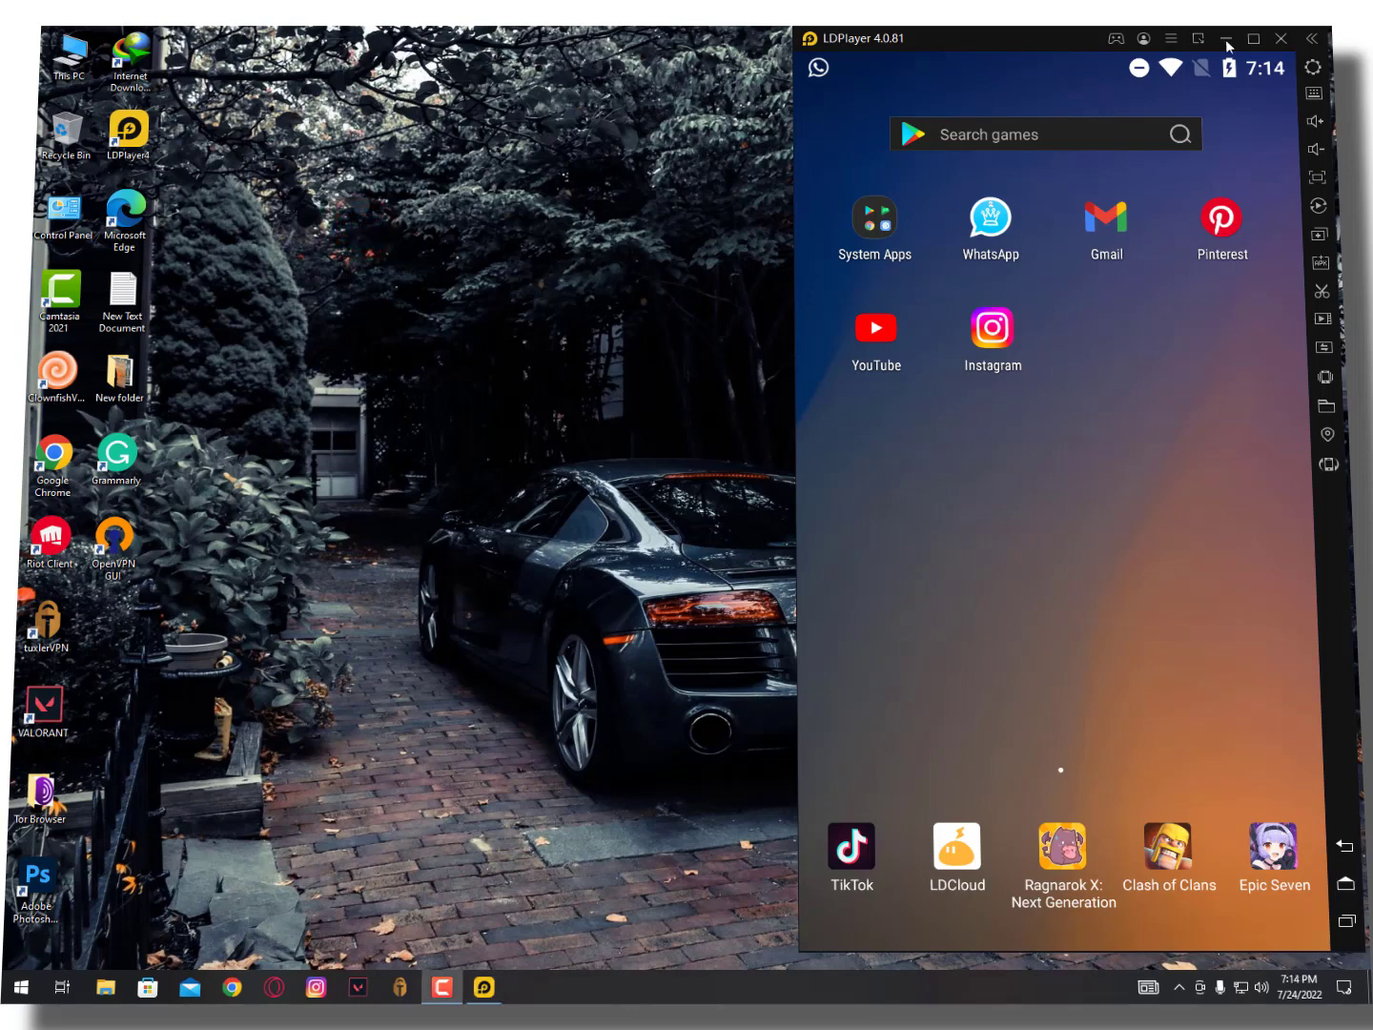
click(1226, 39)
click(301, 252)
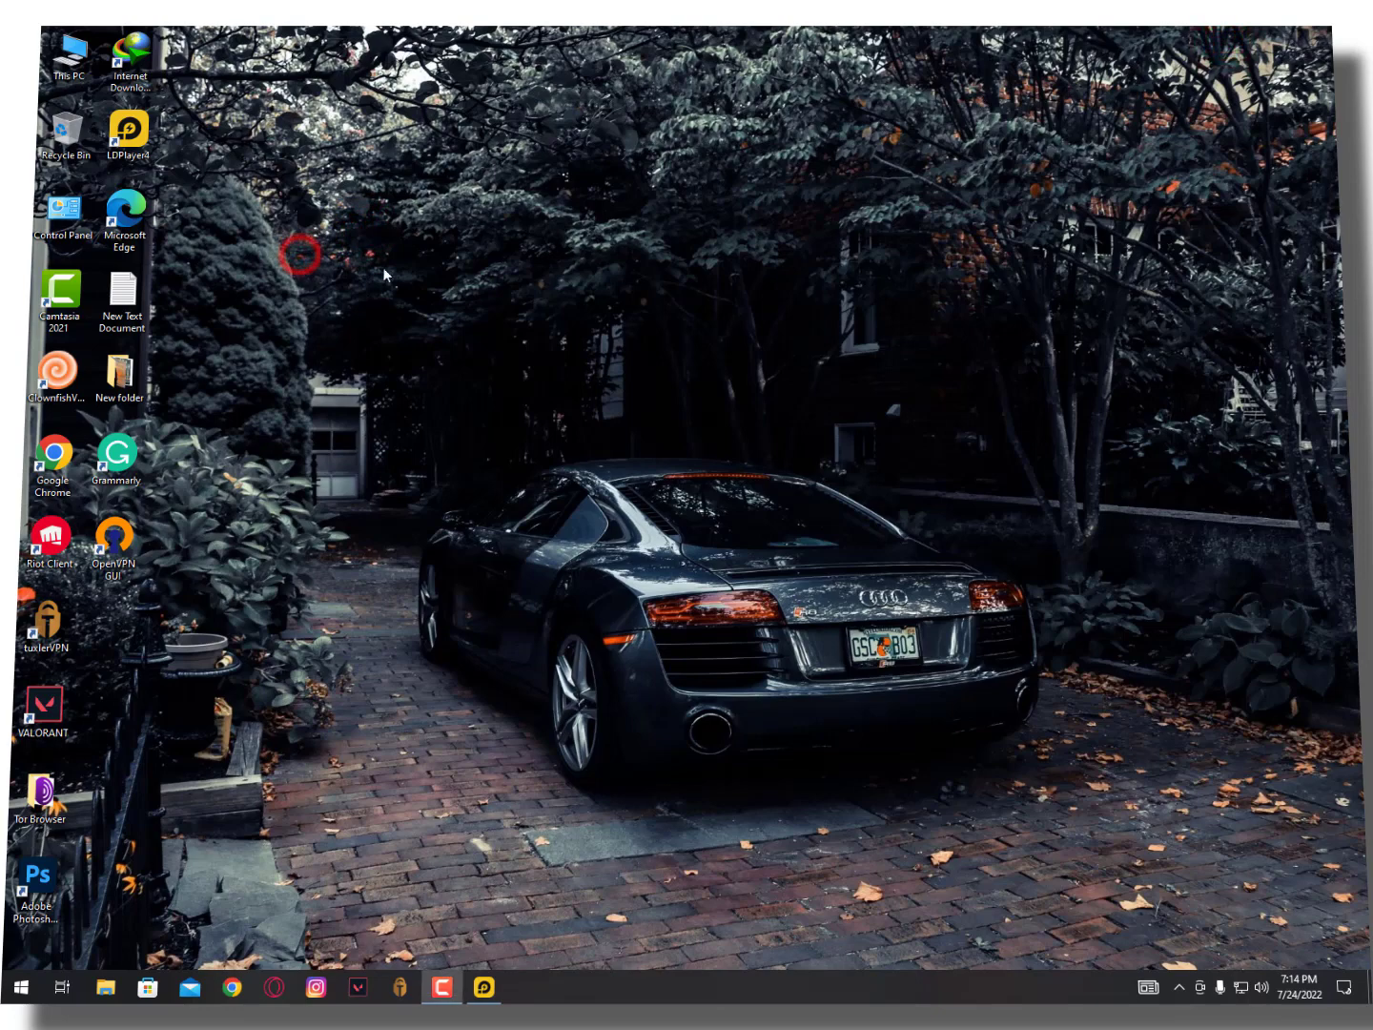